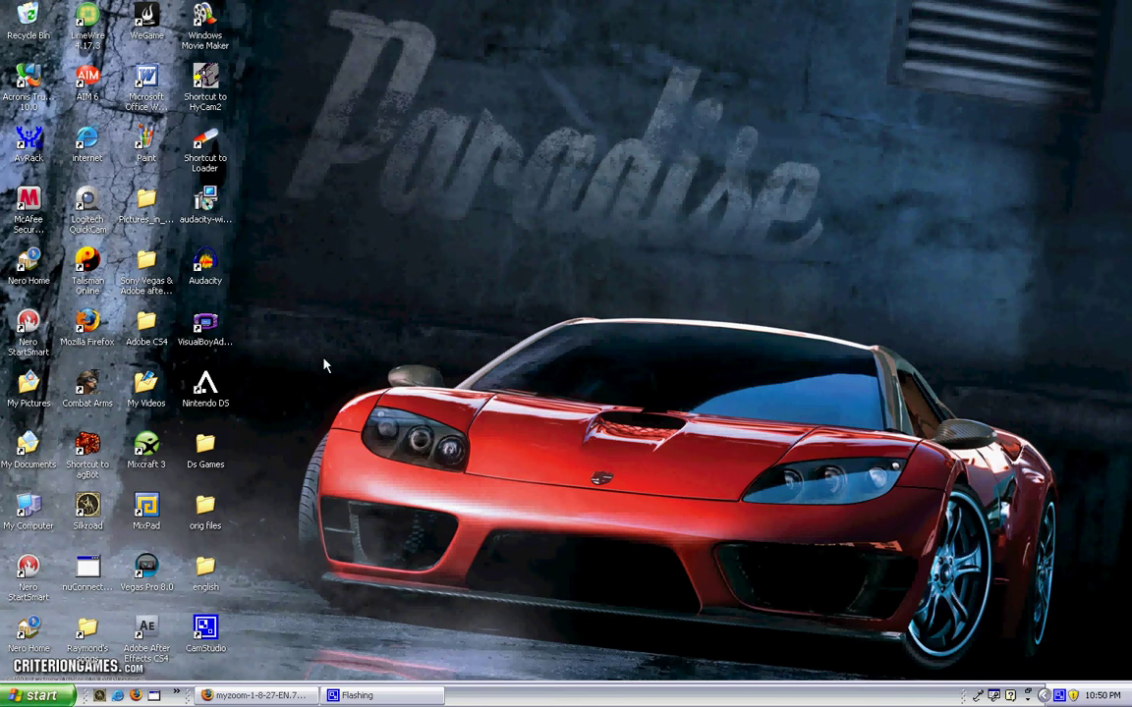
Save myzoom-1-8-27-EN.7z from MediaFire past the ad popup, then minimize Firefox.
click(261, 696)
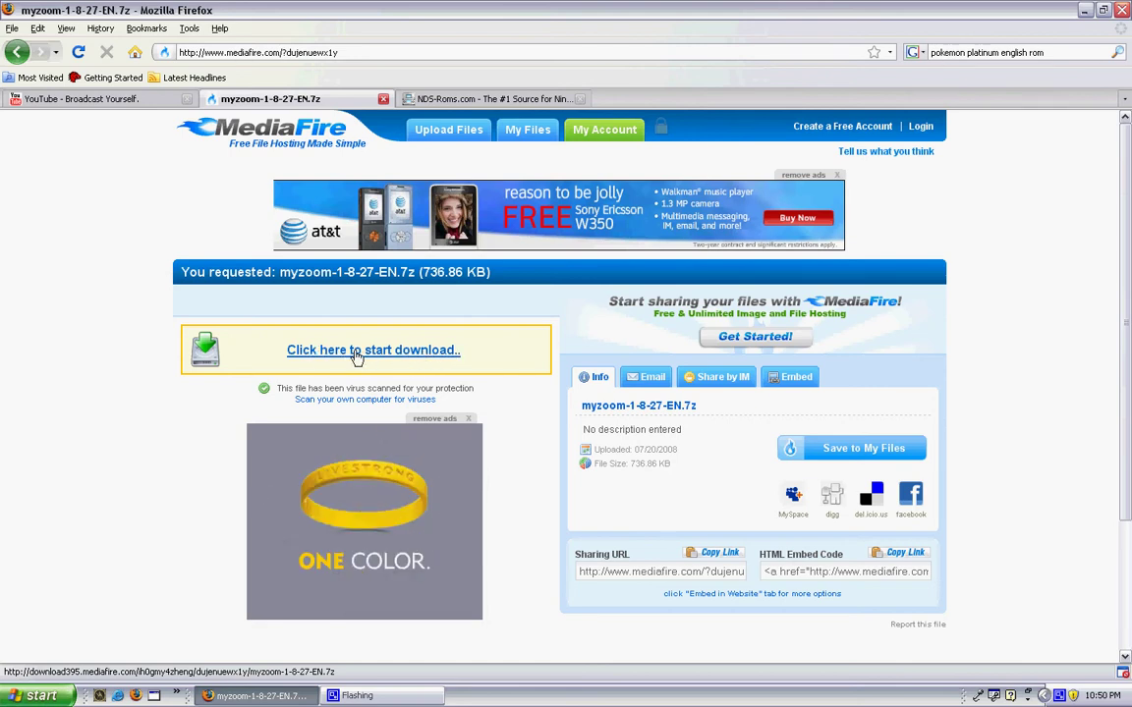
click(356, 356)
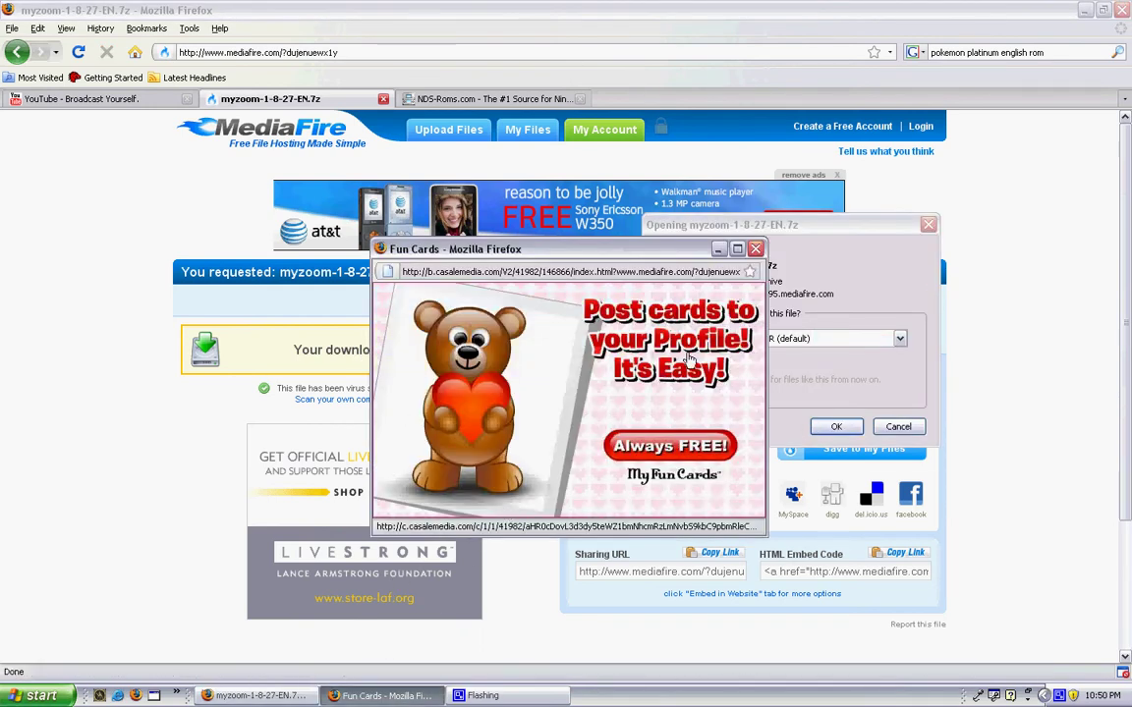
click(755, 250)
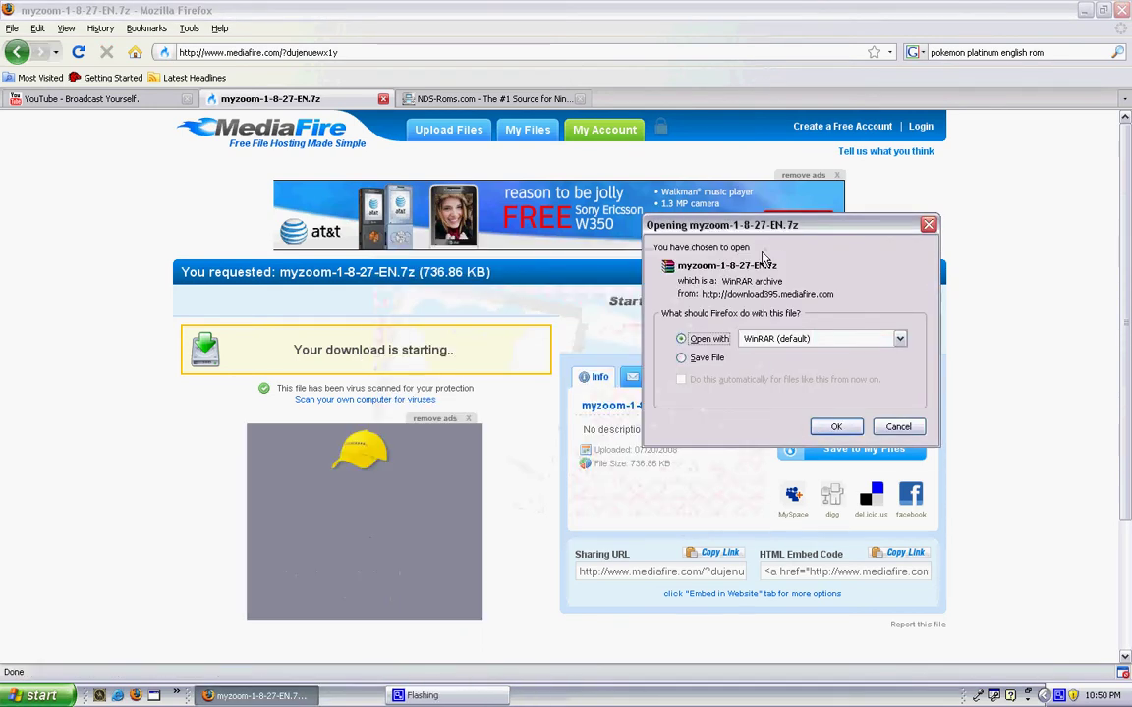
click(688, 359)
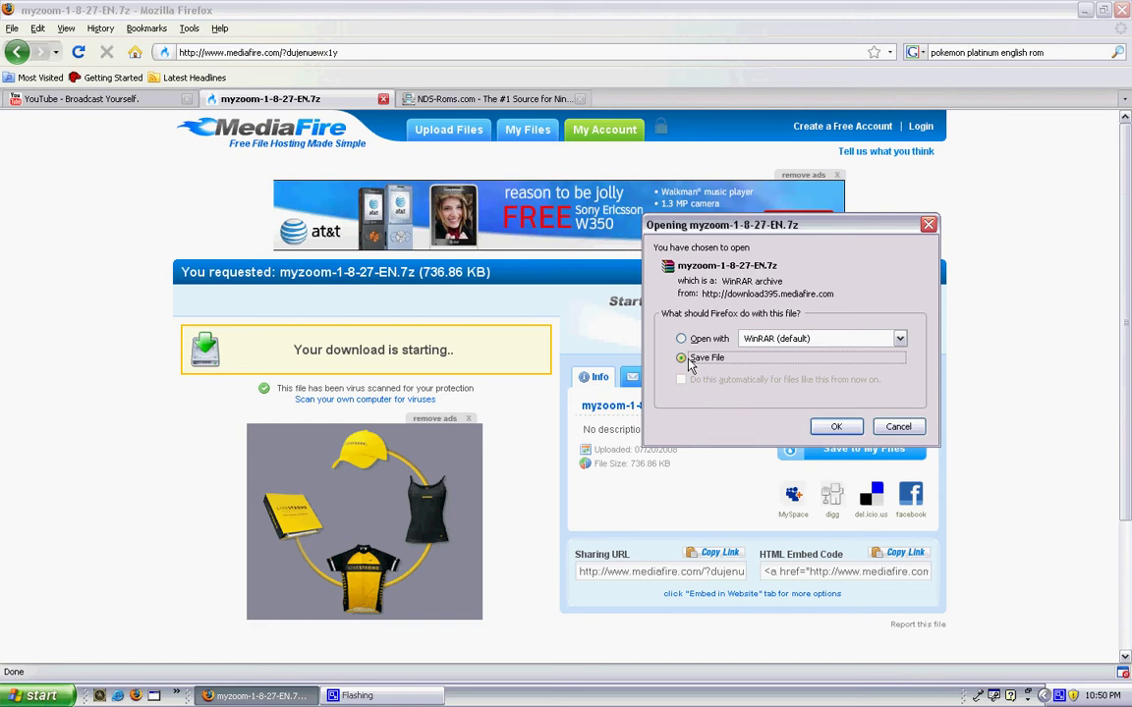
click(838, 428)
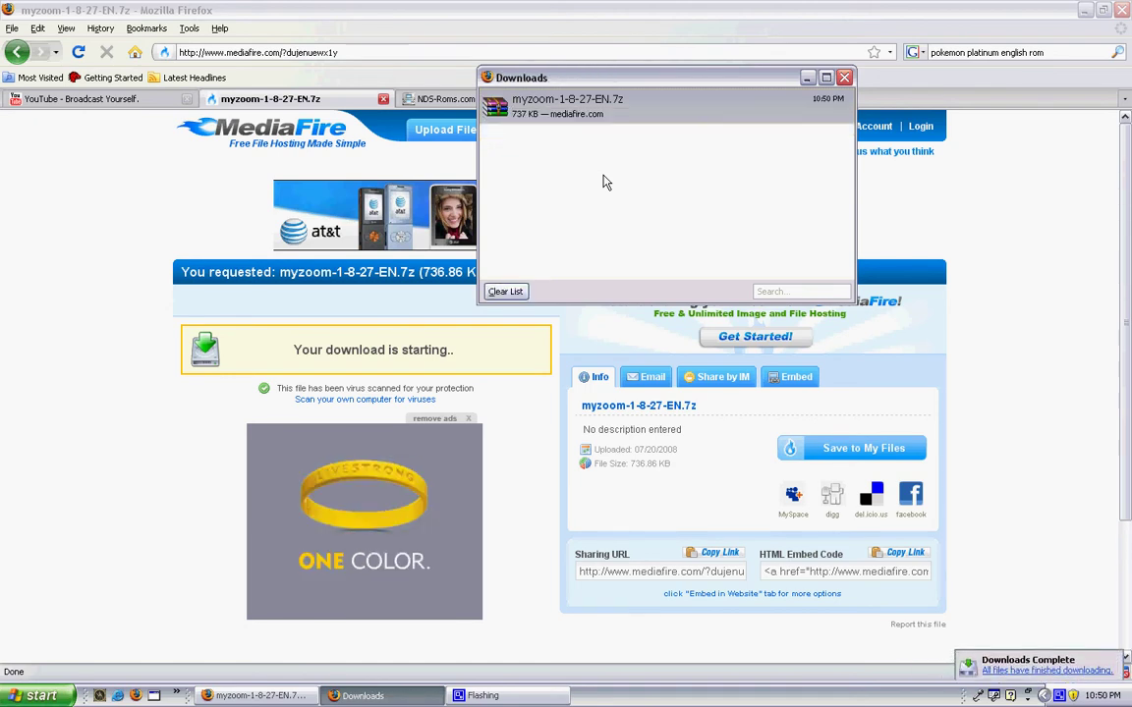
click(845, 78)
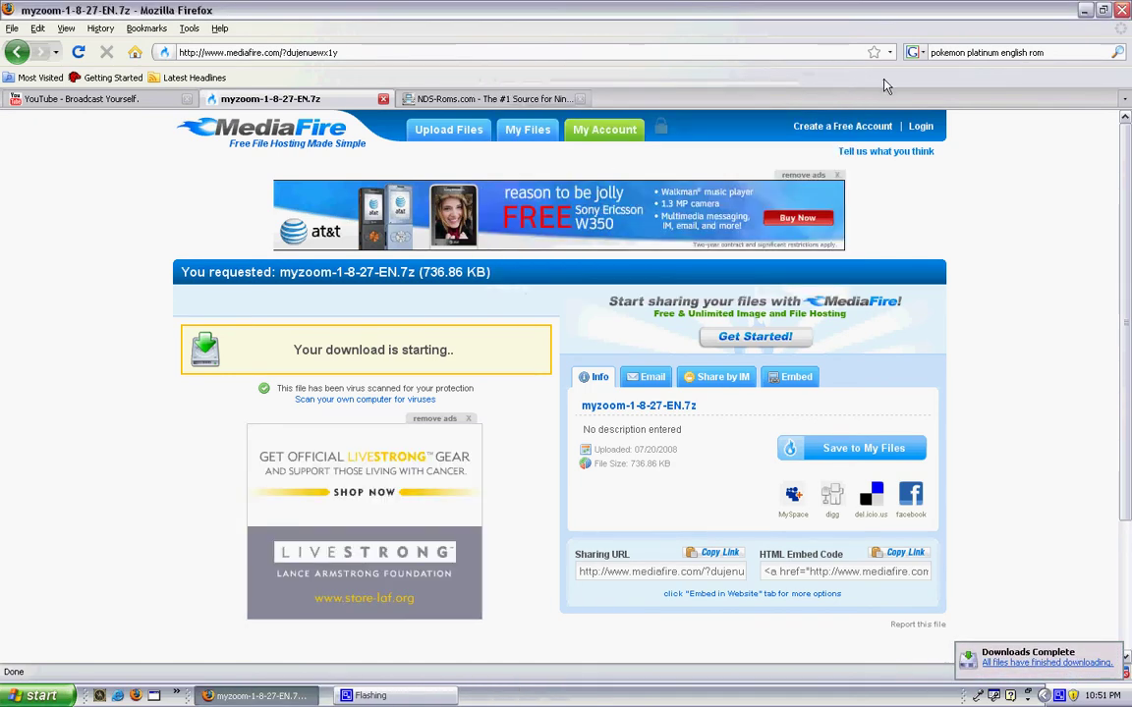
click(1083, 11)
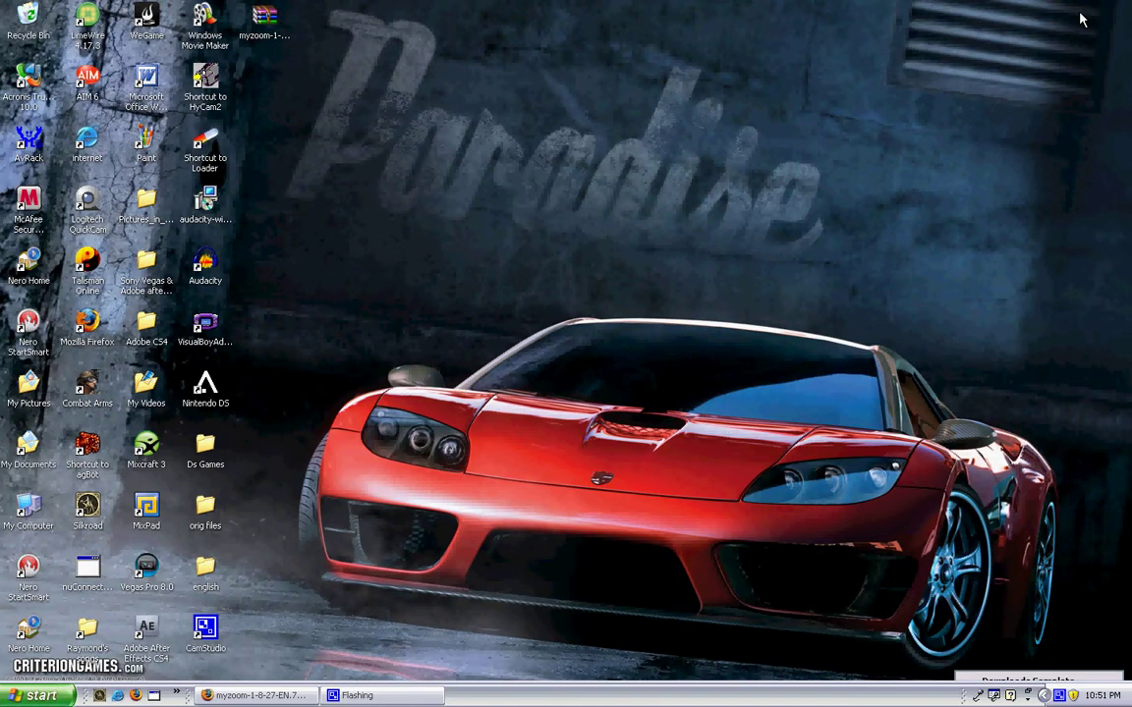
Extract myzoom-1-8-27-EN.7z with WinRAR's Extract files... to the default desktop path.
click(271, 24)
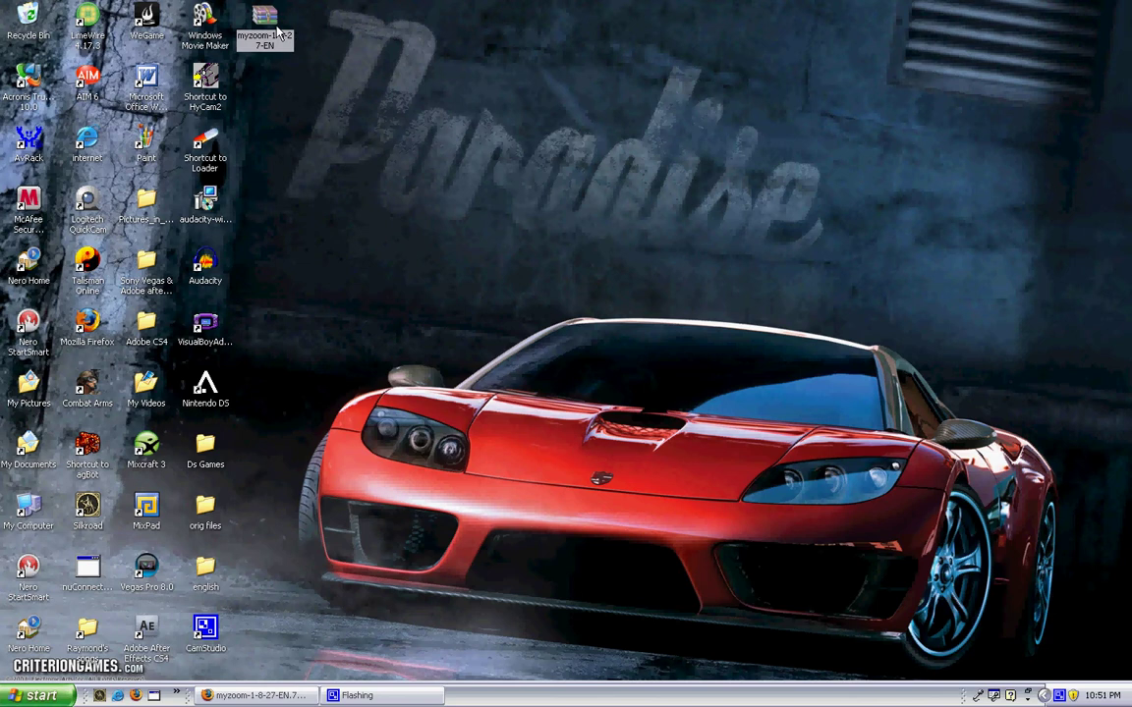
right_click(272, 29)
click(324, 44)
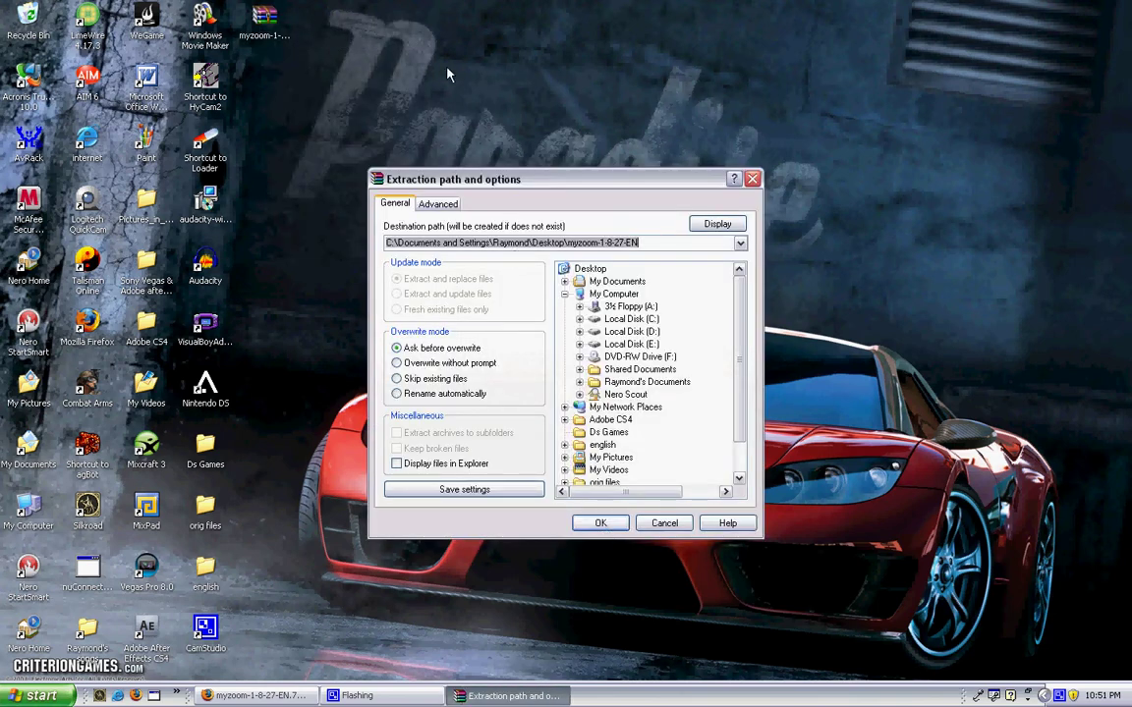
click(602, 523)
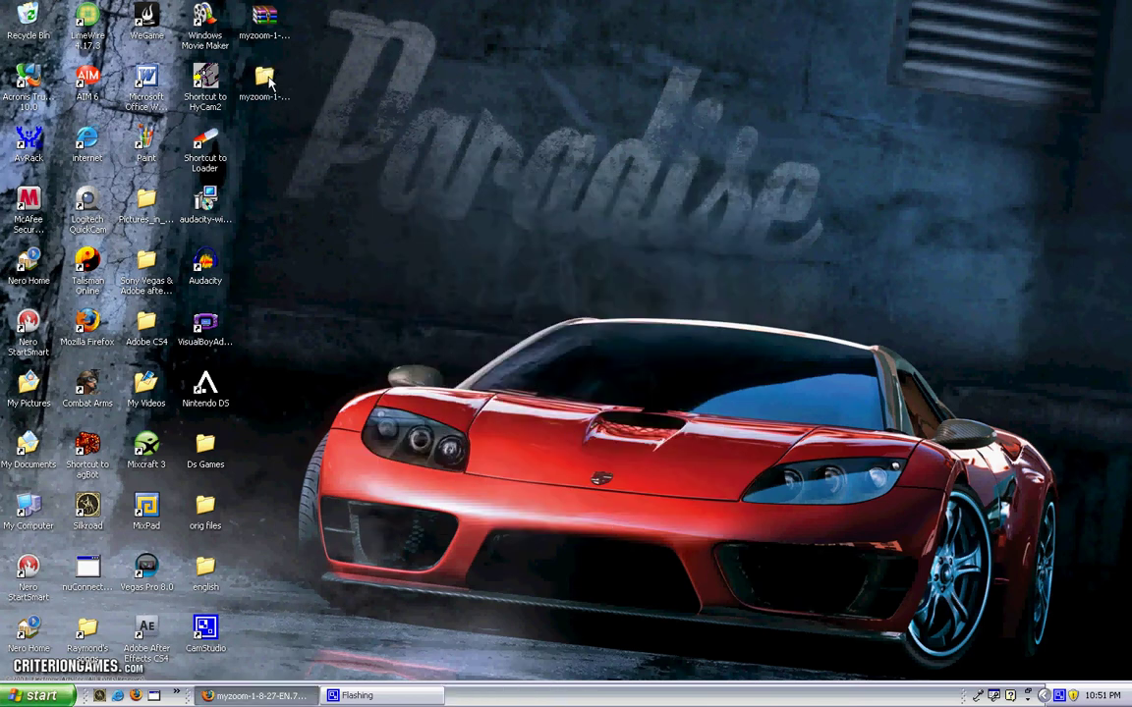
Open the myzoom-1-8-27-EN folder and run myZoom.exe, which warns no$gba.exe is missing.
double_click(265, 80)
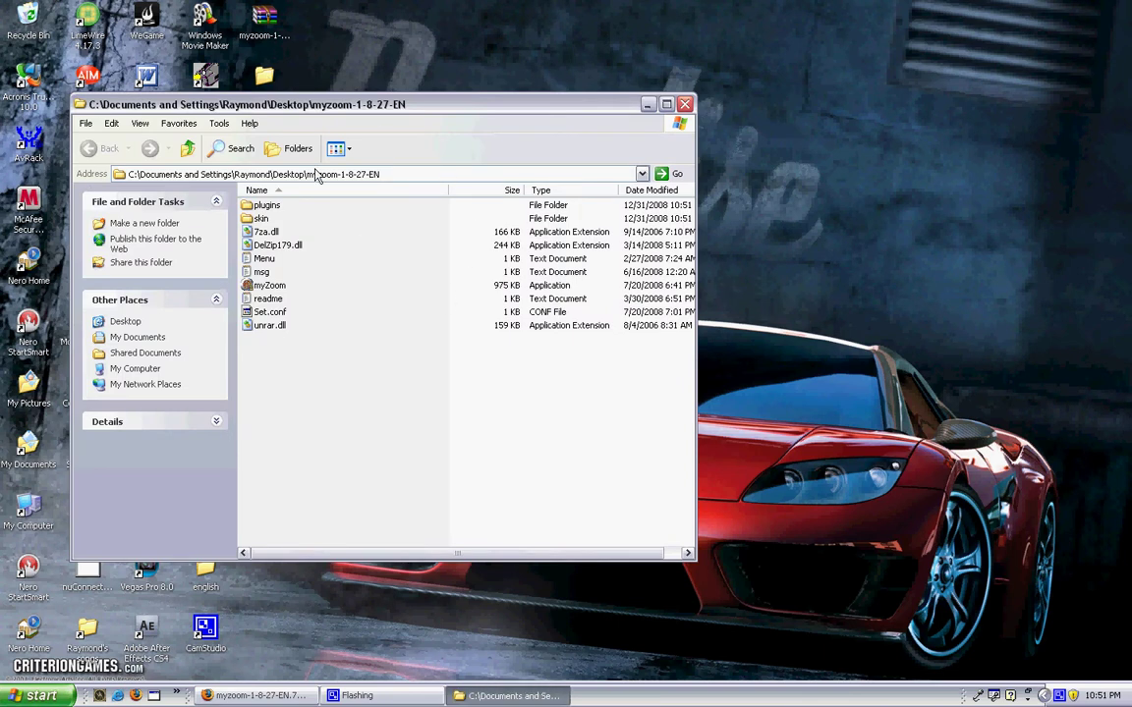
drag(263, 103, 531, 64)
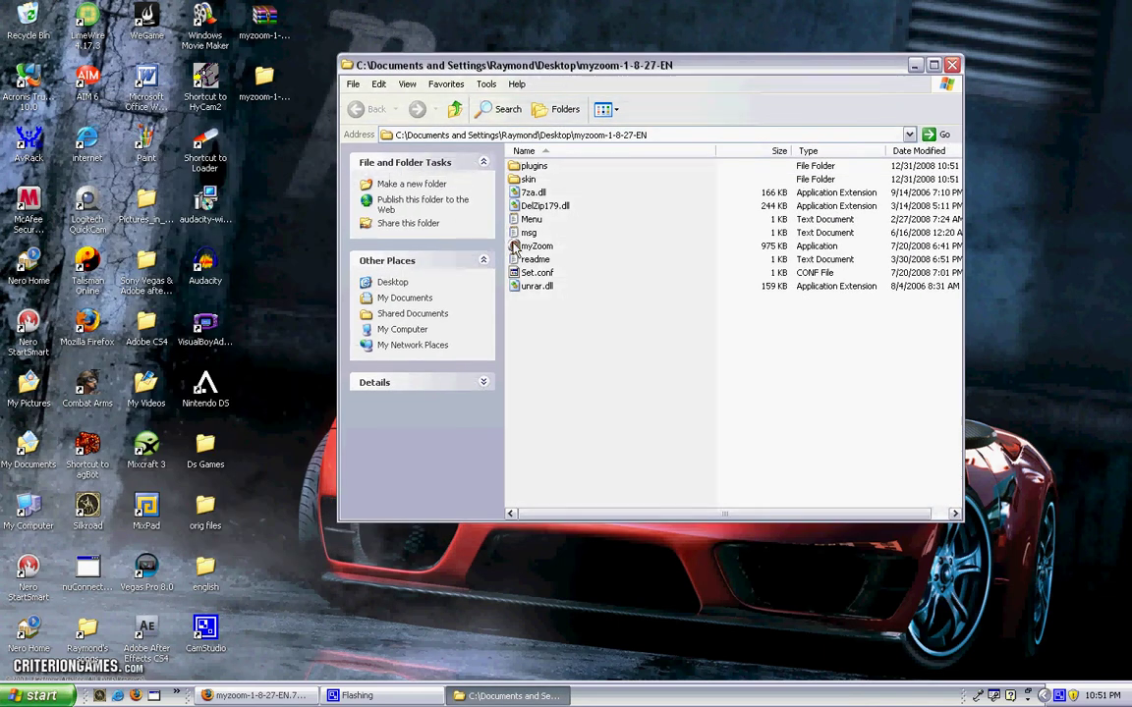
click(514, 246)
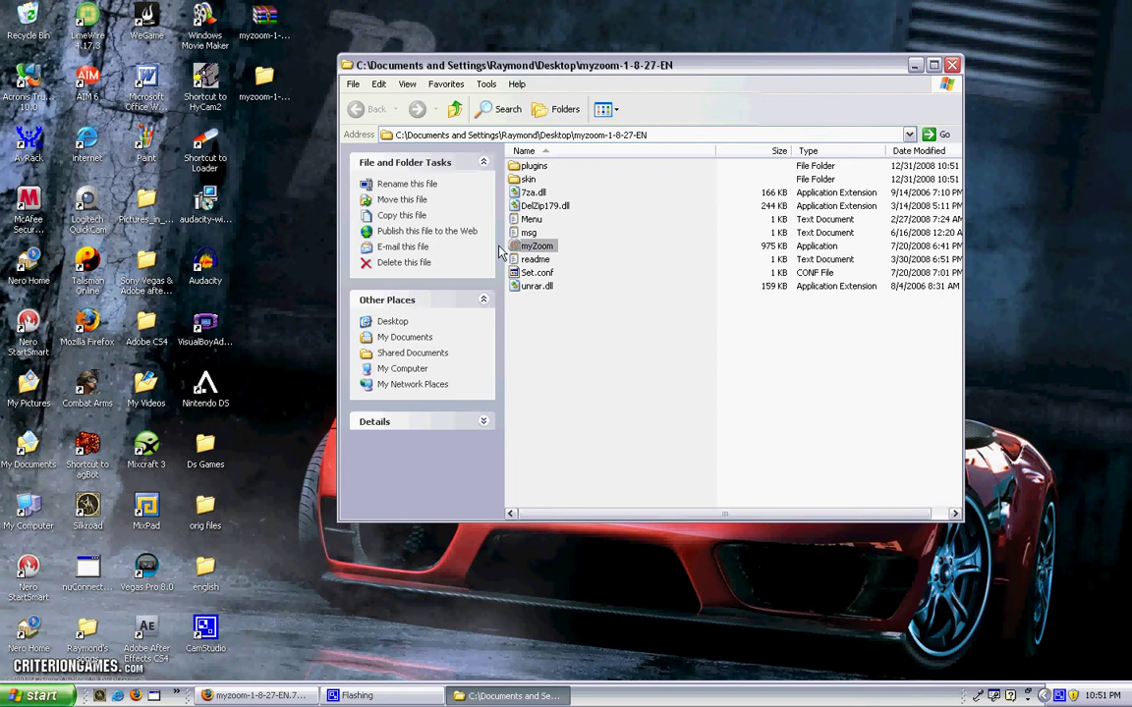
click(548, 252)
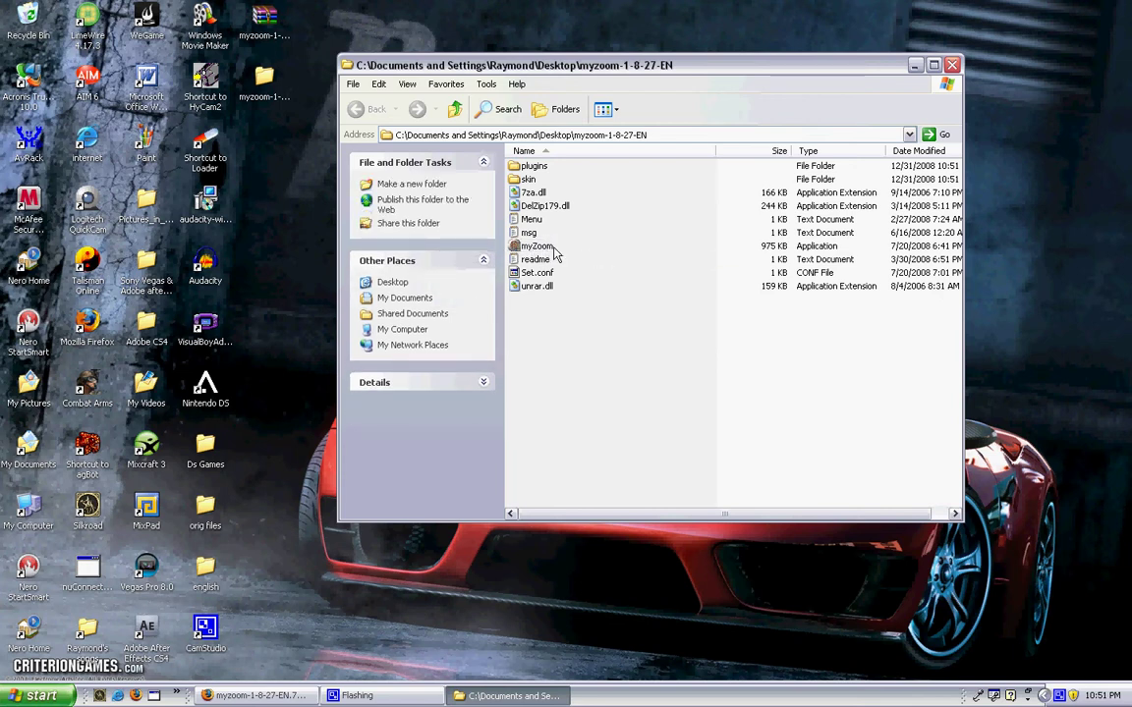
double_click(536, 250)
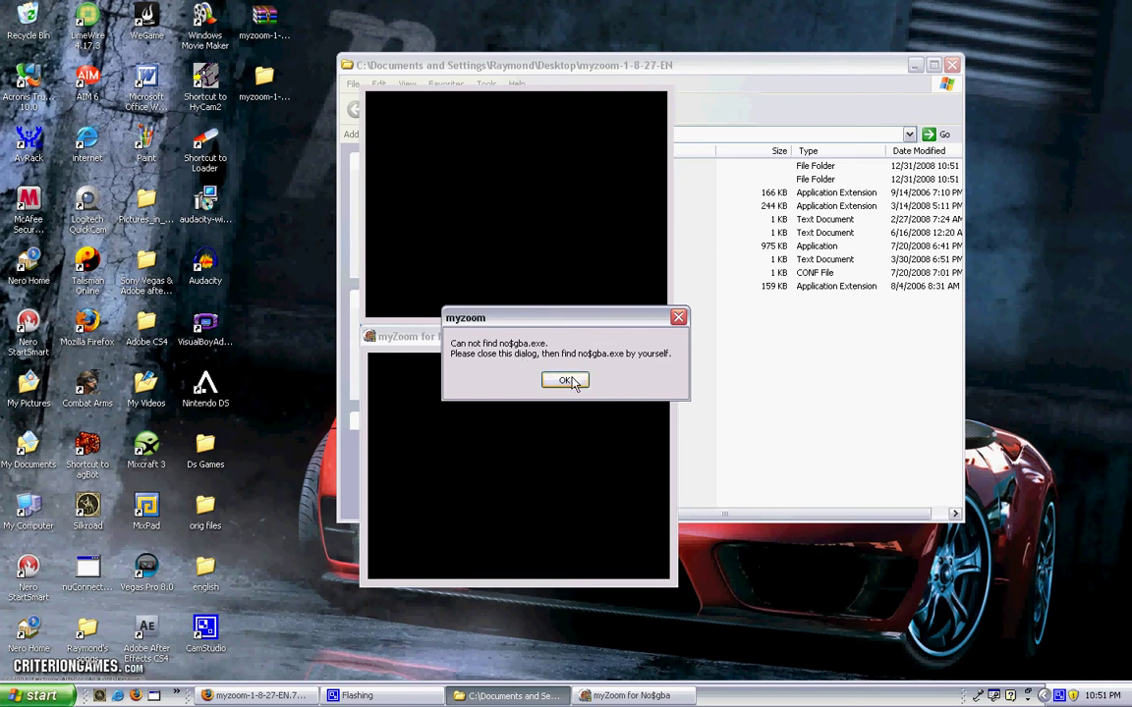
Dismiss the warning and pick NO$GBA from My Documents > NO$GBA.2.6a > NO$GBA_2.6a.
click(572, 381)
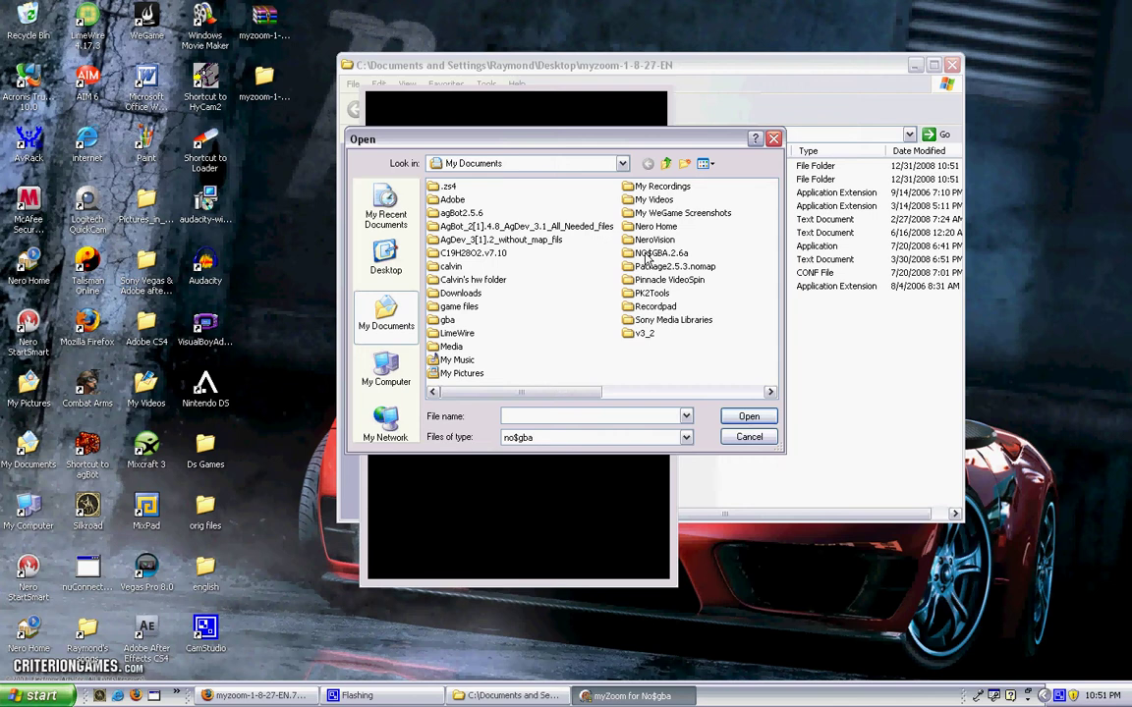
click(622, 163)
click(625, 164)
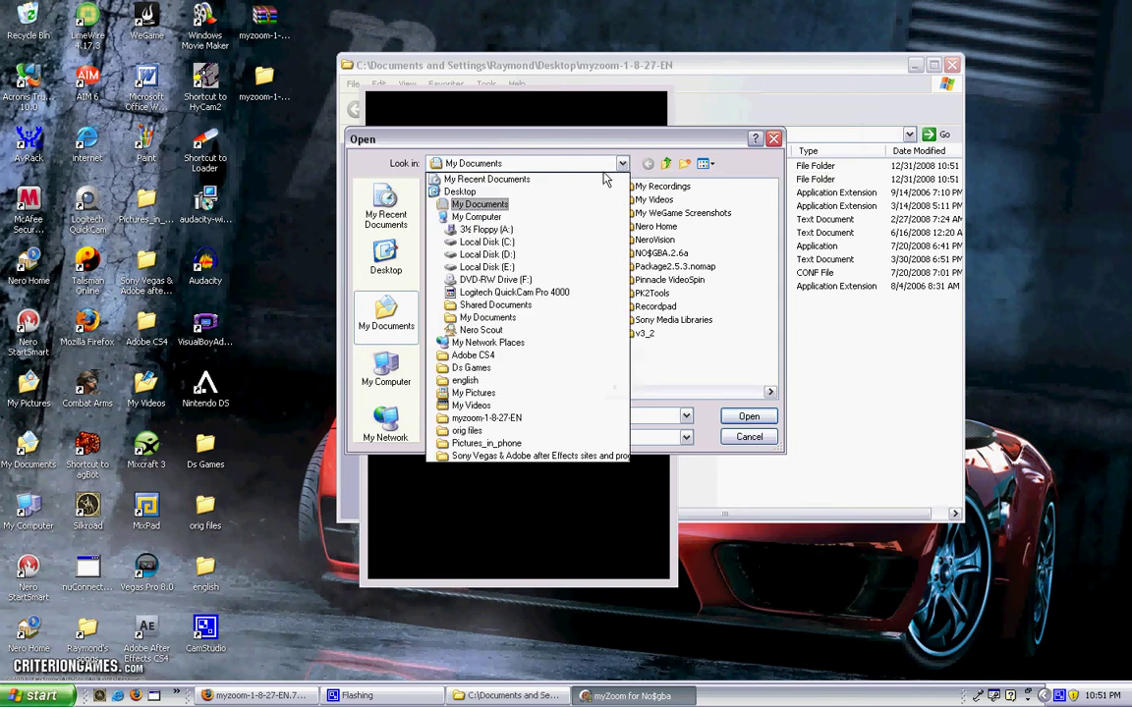
click(575, 193)
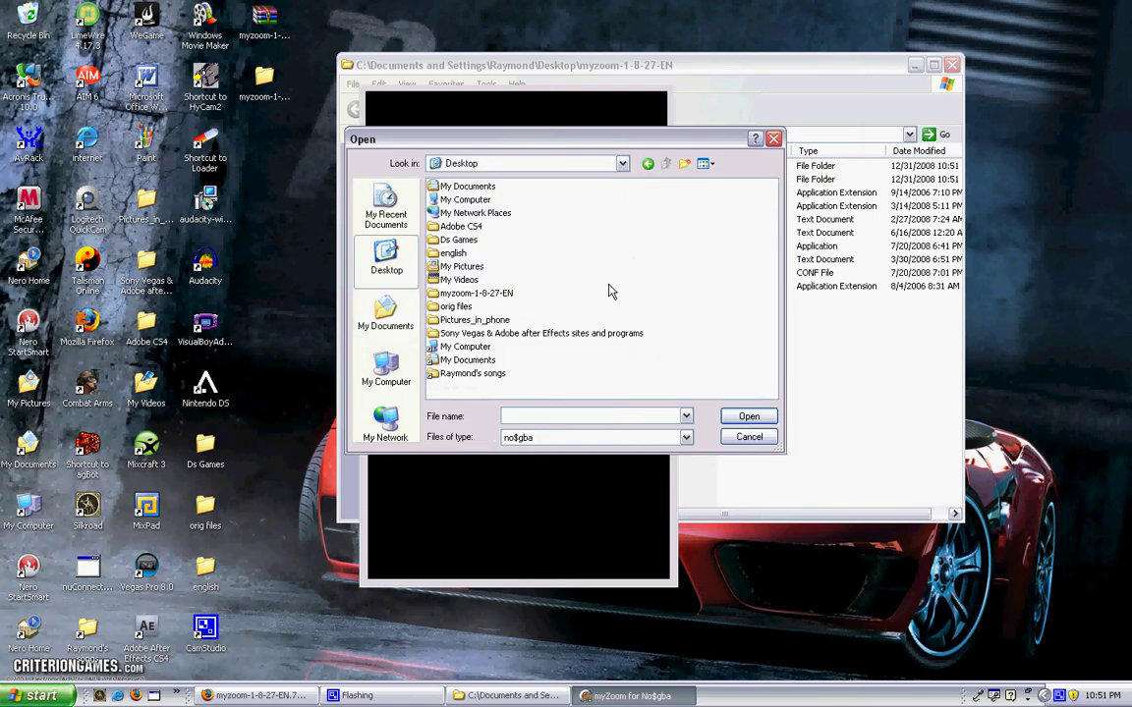
click(623, 164)
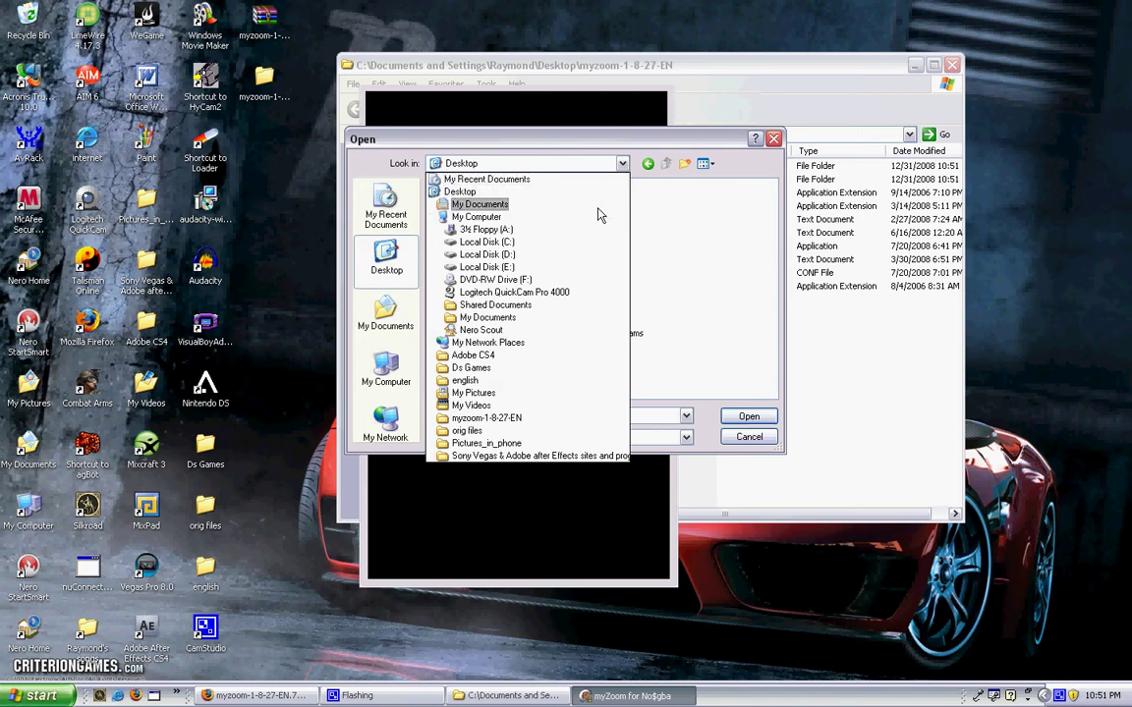
click(602, 204)
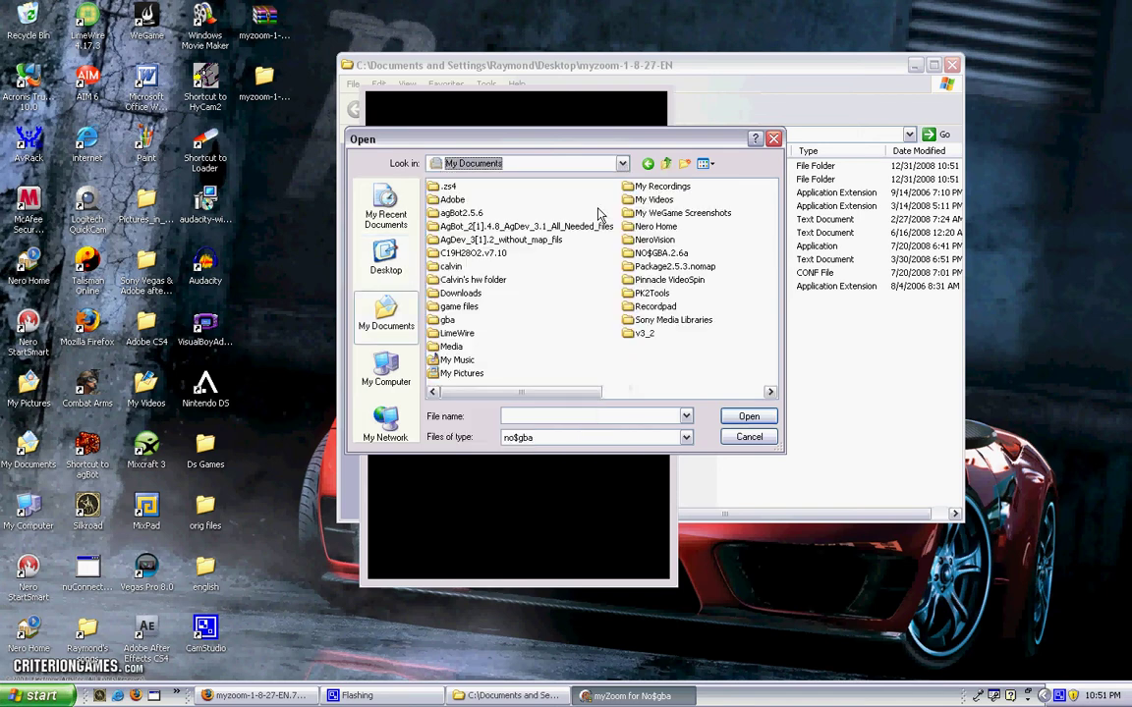
double_click(656, 253)
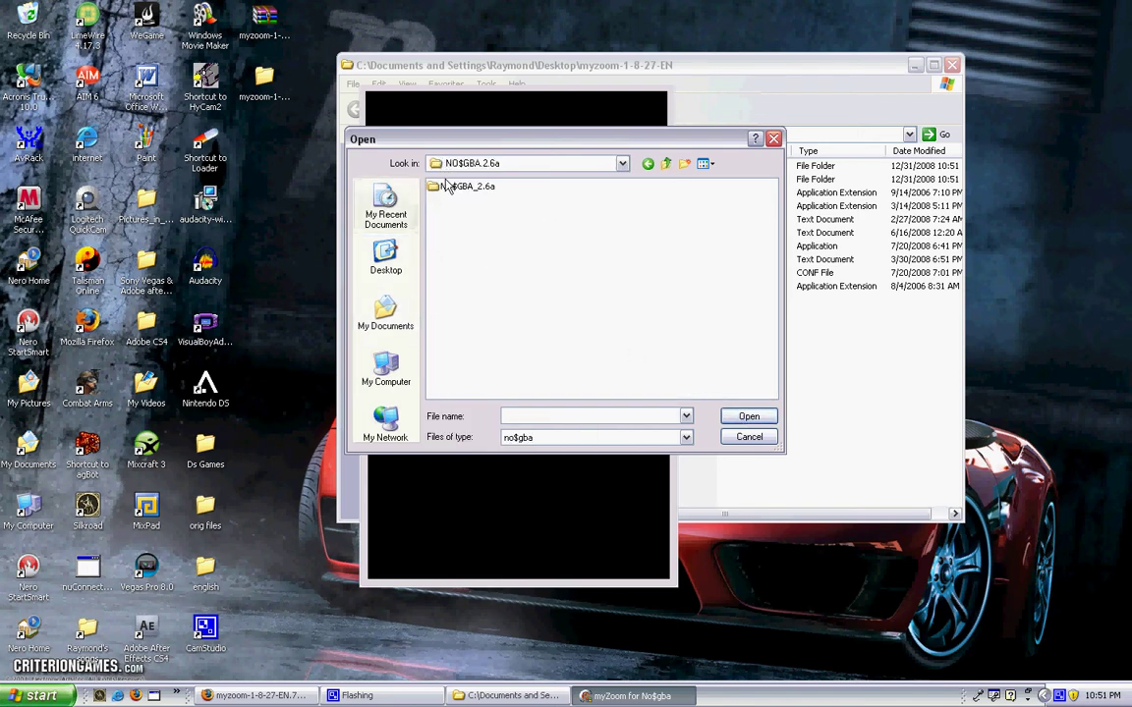
double_click(464, 186)
click(458, 200)
double_click(466, 204)
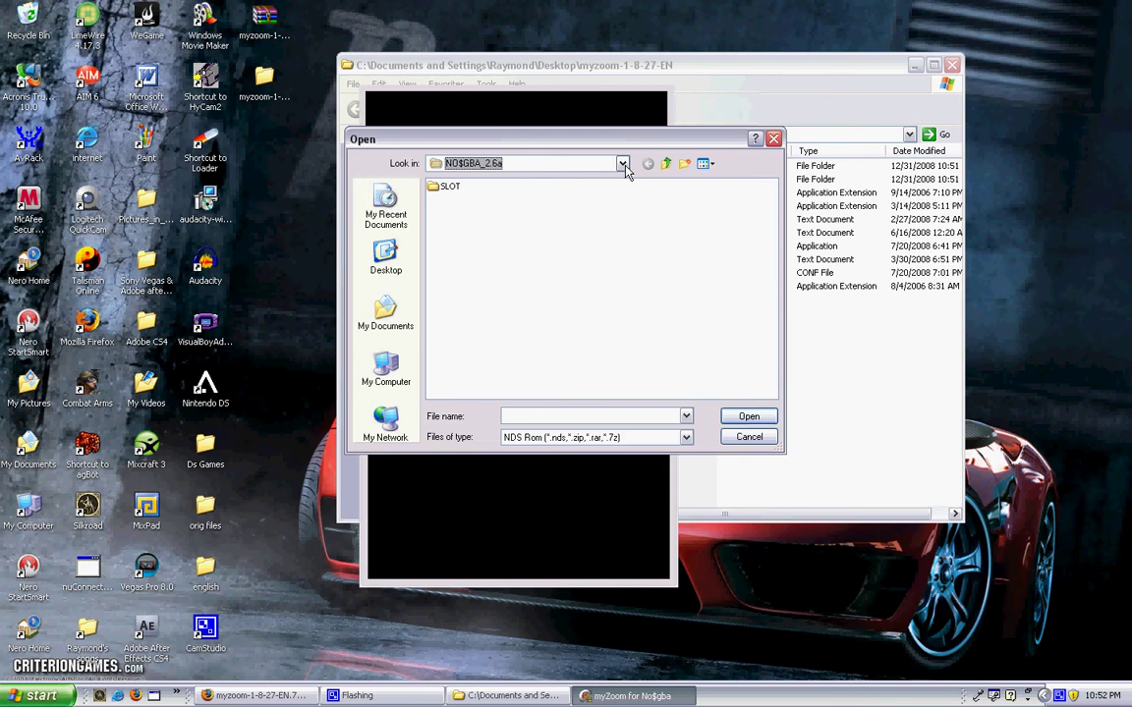
Browse the NDS Rom Open dialog into the SLOT folder, then close it without loading a ROM.
click(623, 164)
click(555, 218)
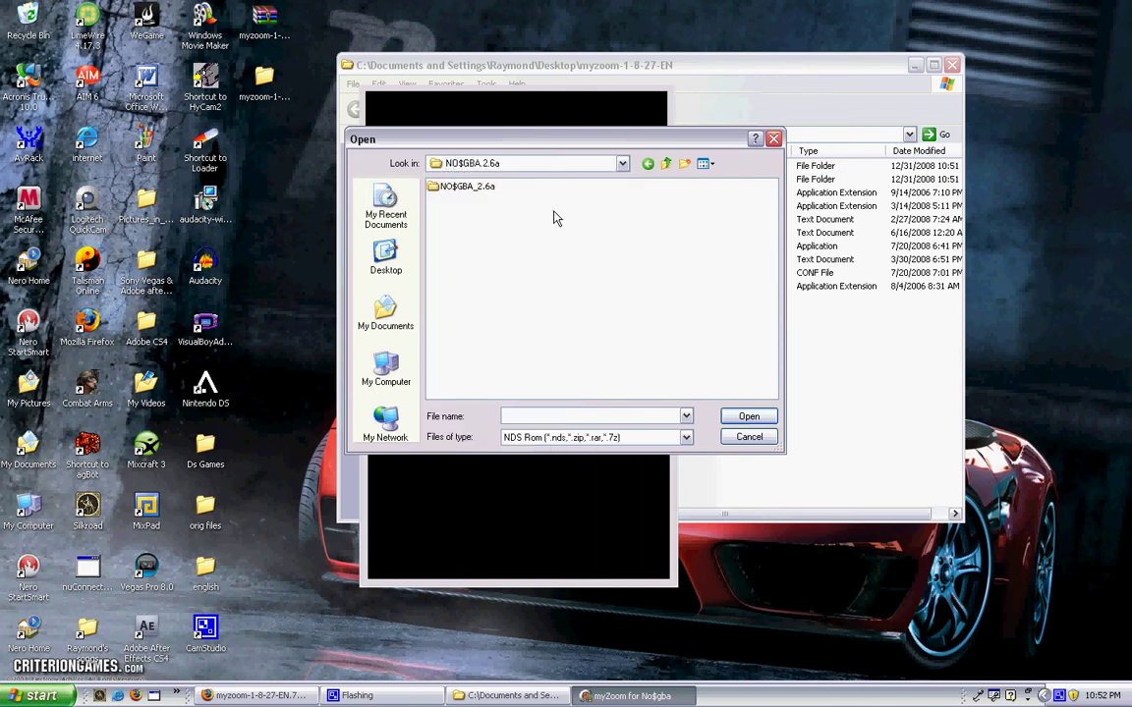
double_click(444, 186)
double_click(449, 187)
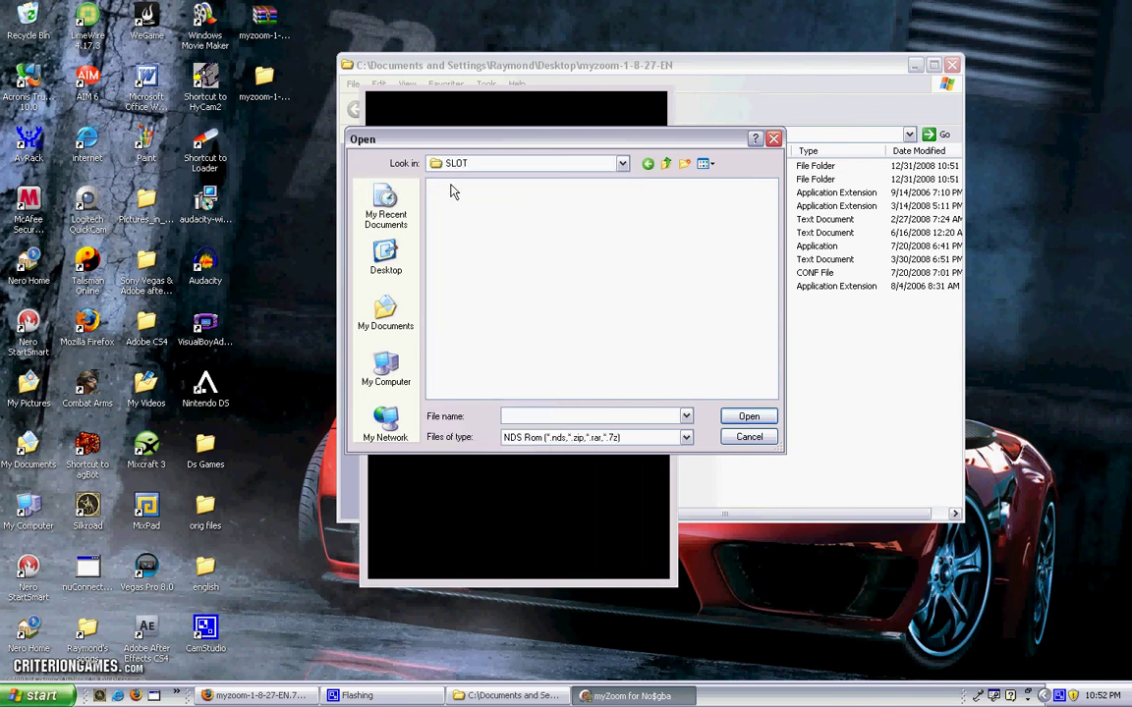
click(758, 441)
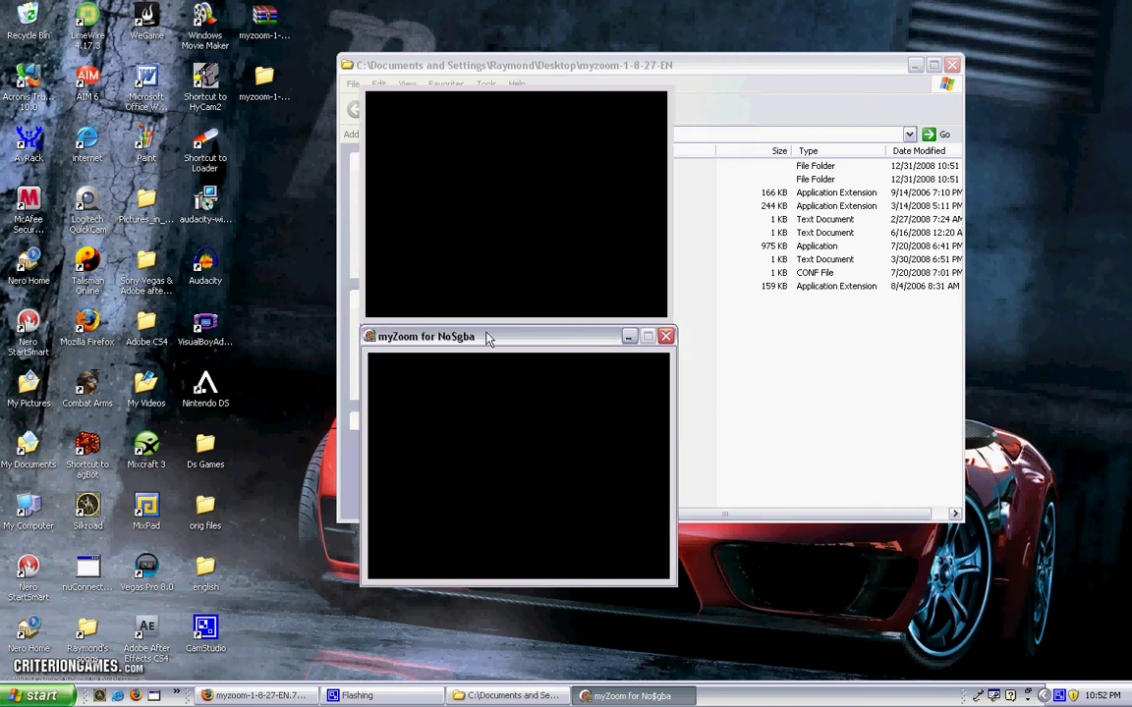
Launch No$gba and load Pokémon Platinum.nds from the Desktop's Ds Games folder.
drag(487, 337, 672, 336)
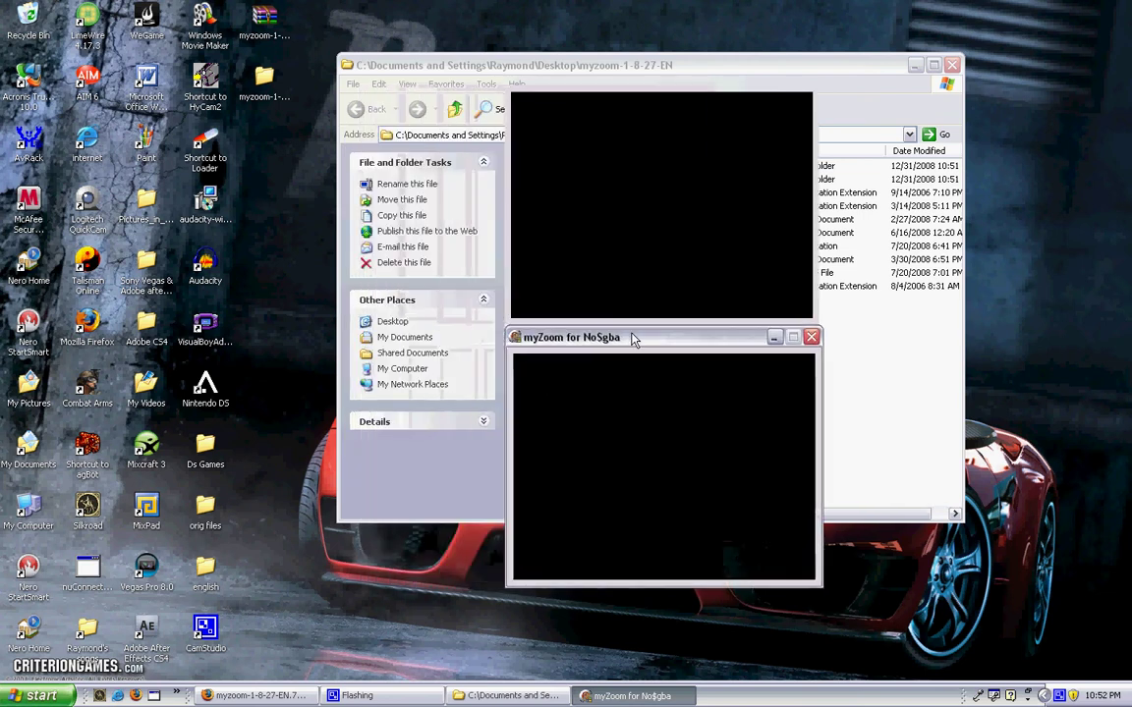
double_click(201, 391)
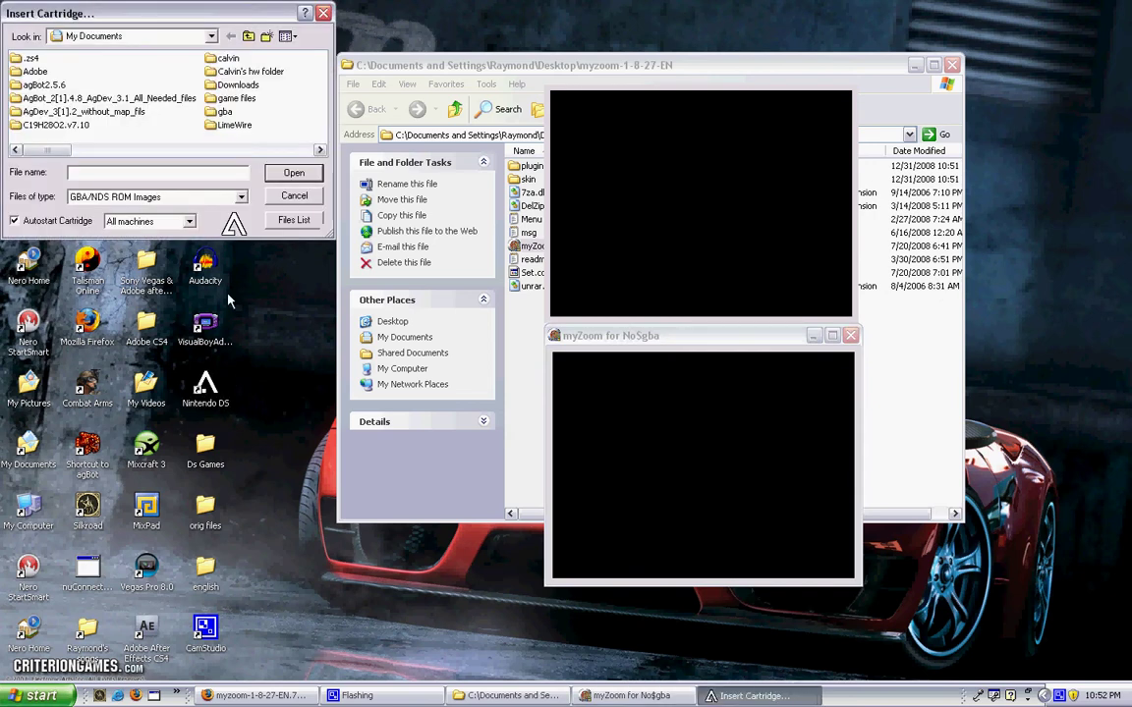
click(213, 37)
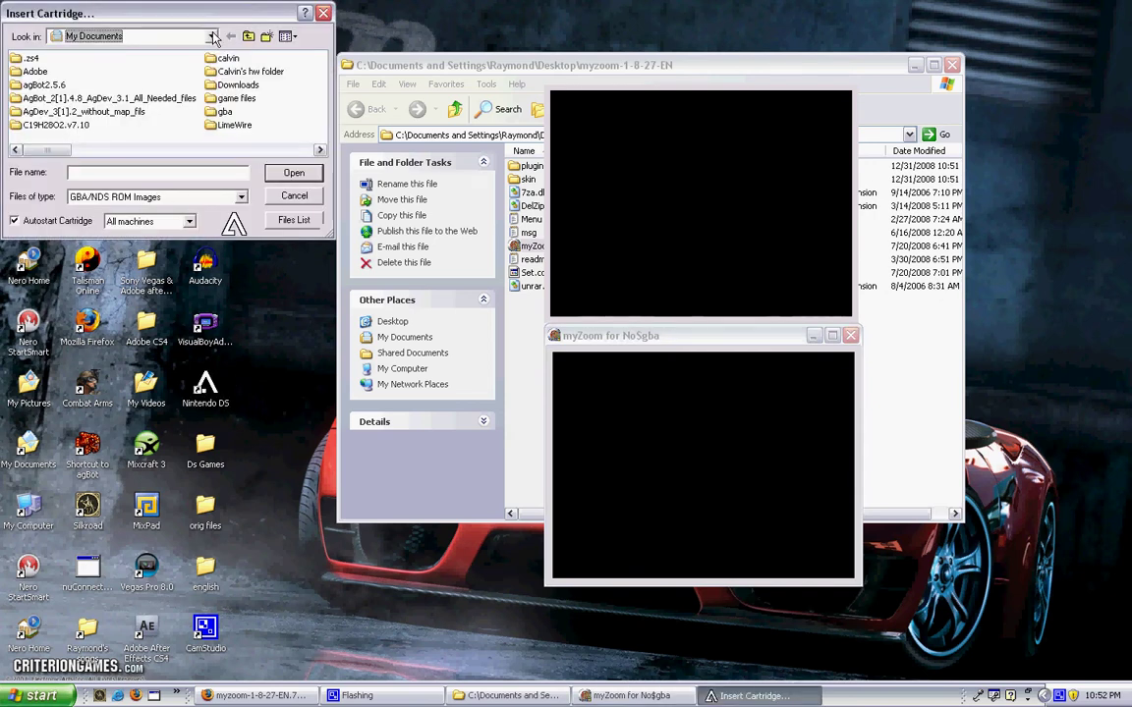
click(184, 47)
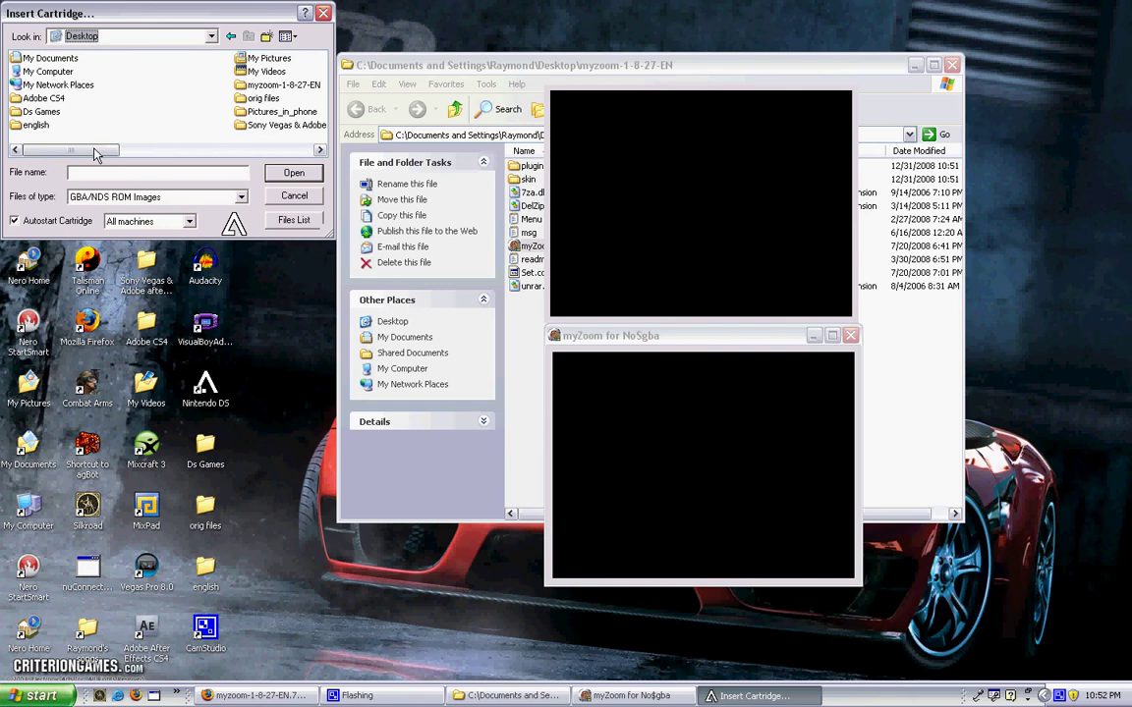
click(42, 116)
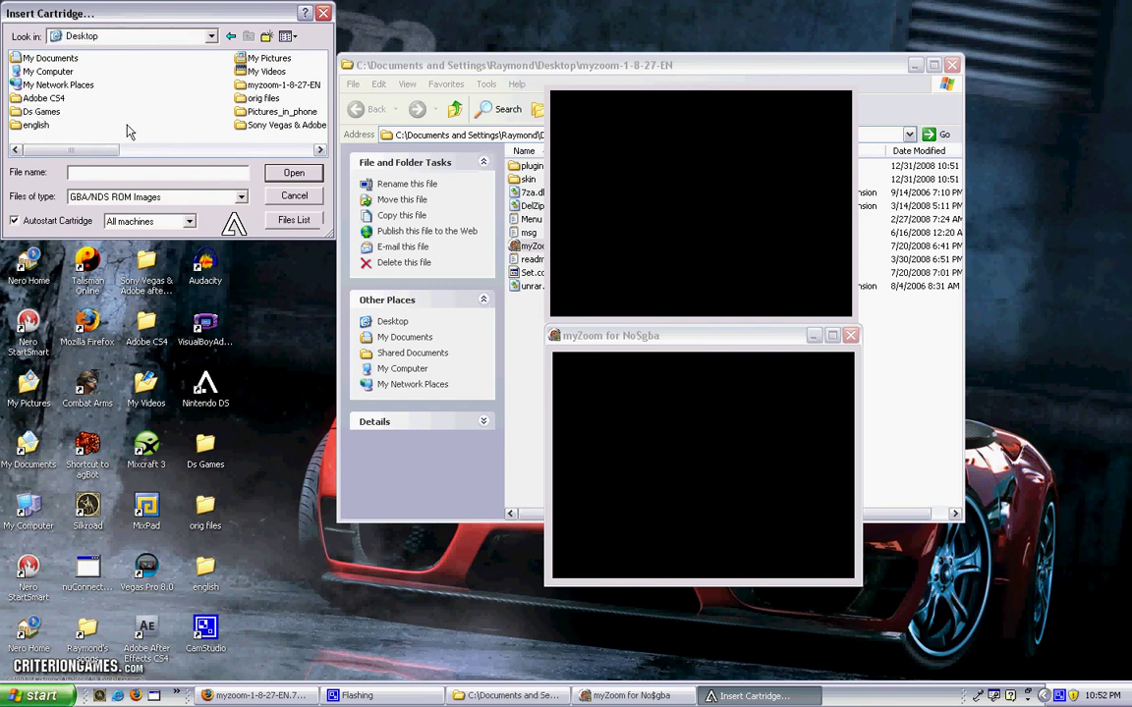
double_click(43, 111)
double_click(67, 84)
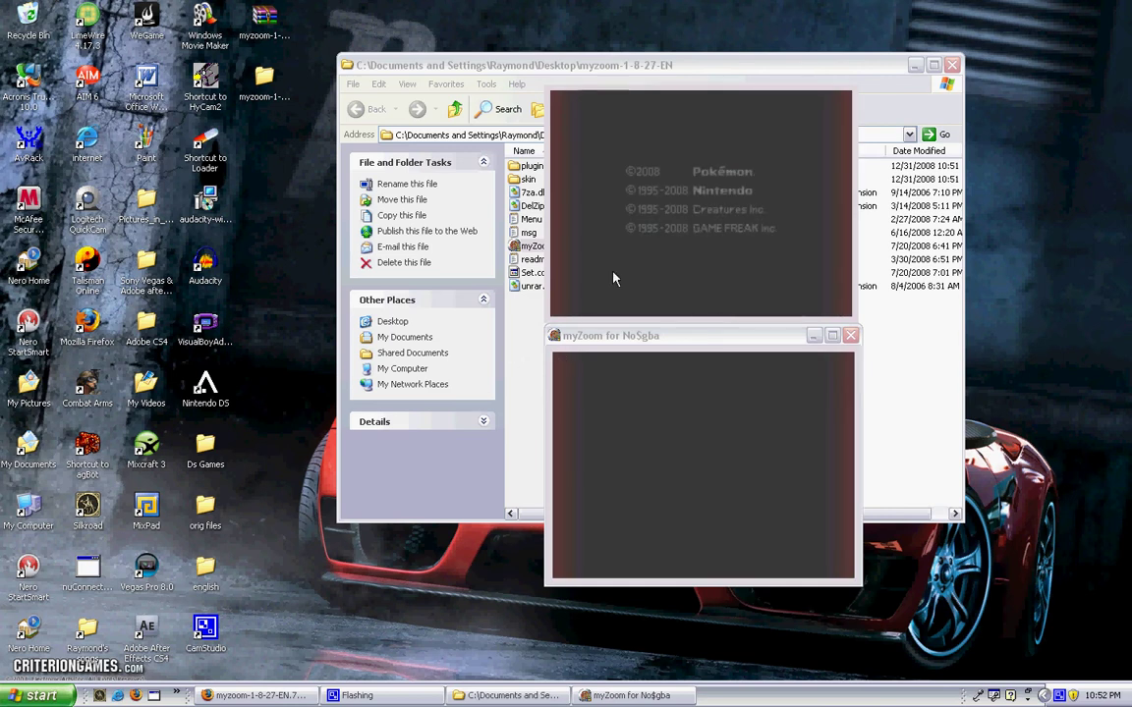
Set myZoom's resolution to 1280x1024, then switch to a smaller enlarged resolution.
drag(697, 338, 497, 301)
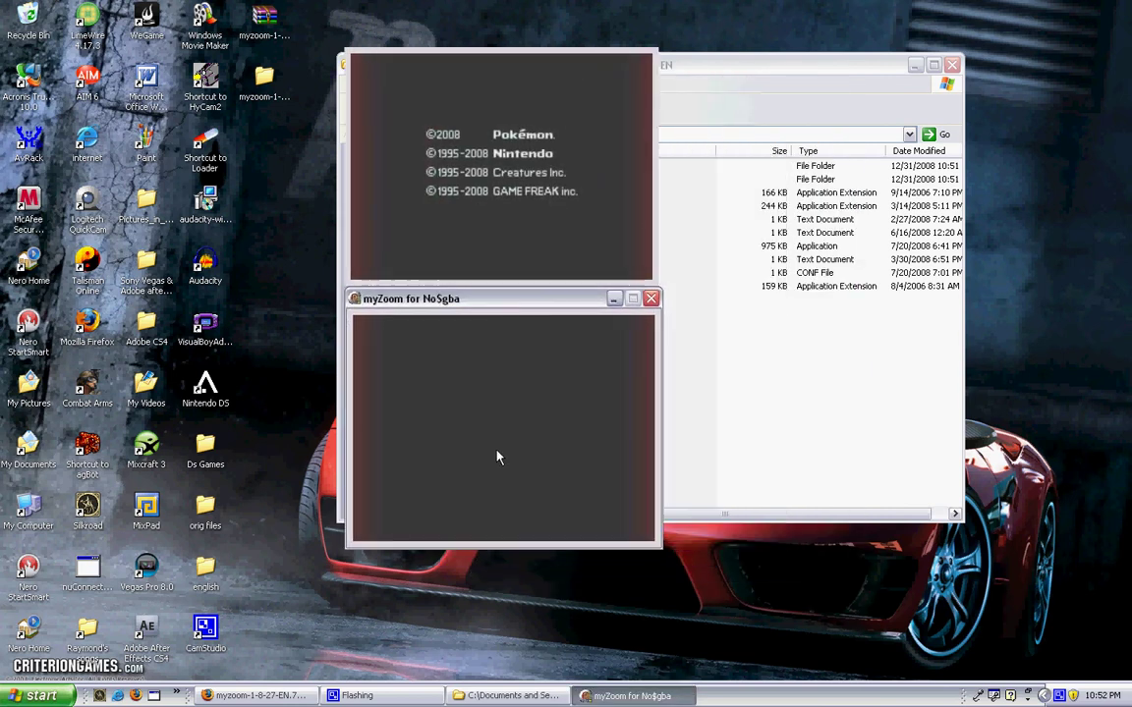
right_click(500, 399)
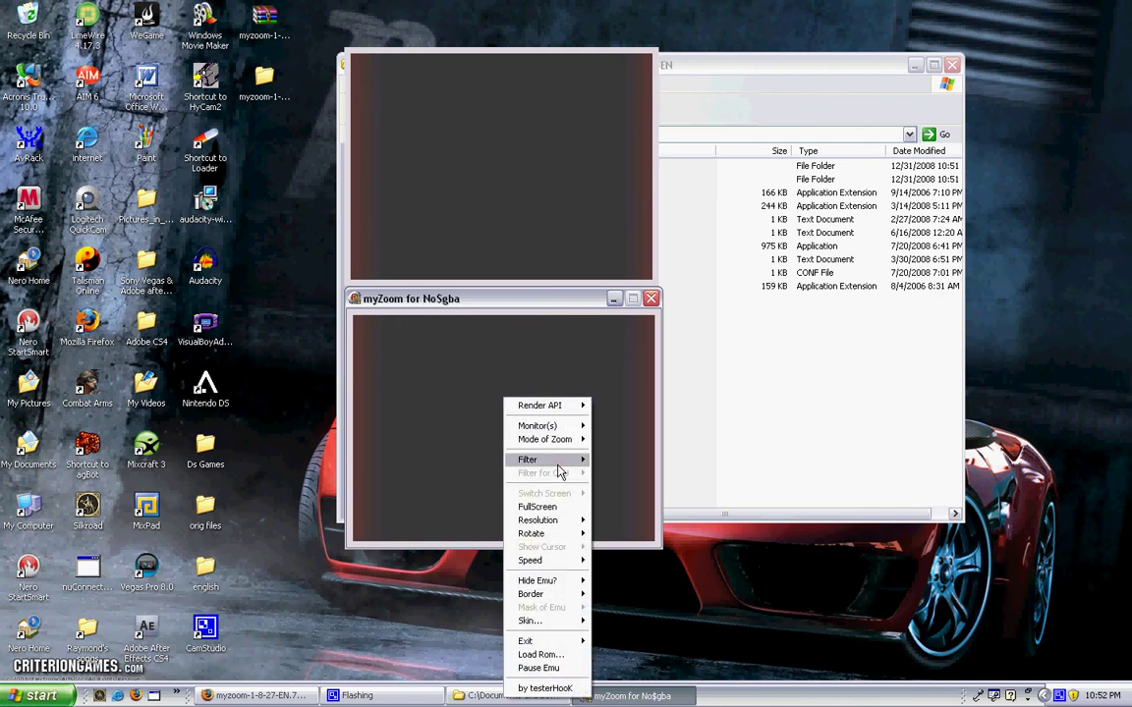
mouse_move(538, 520)
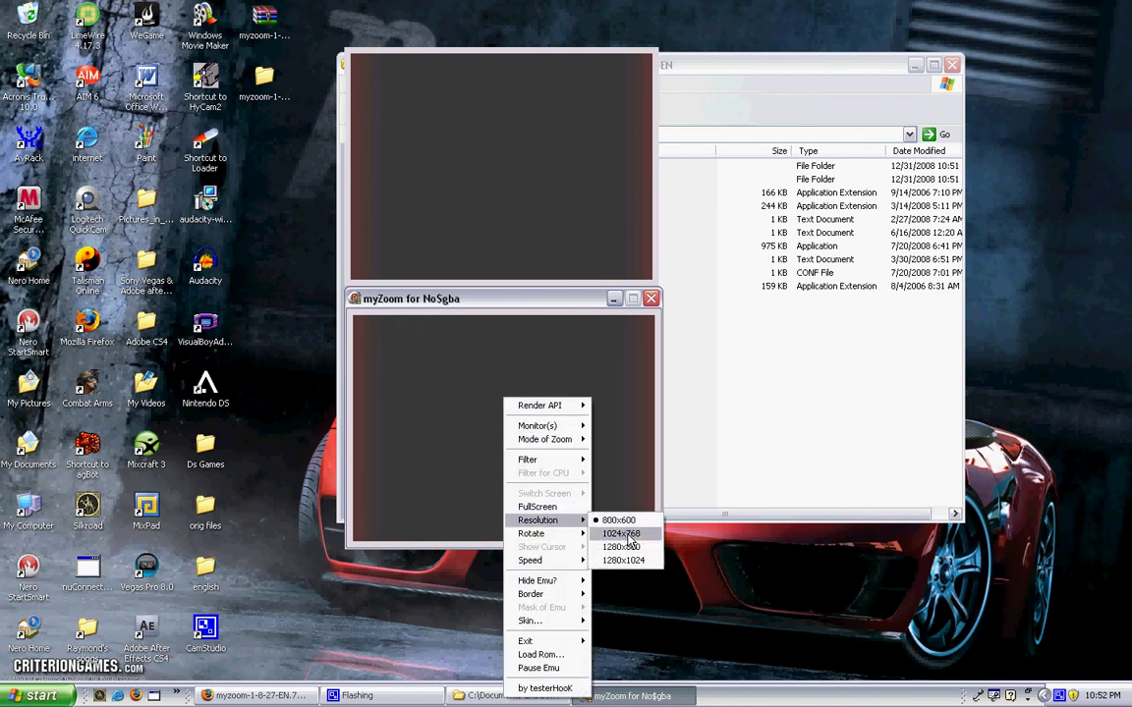
click(634, 561)
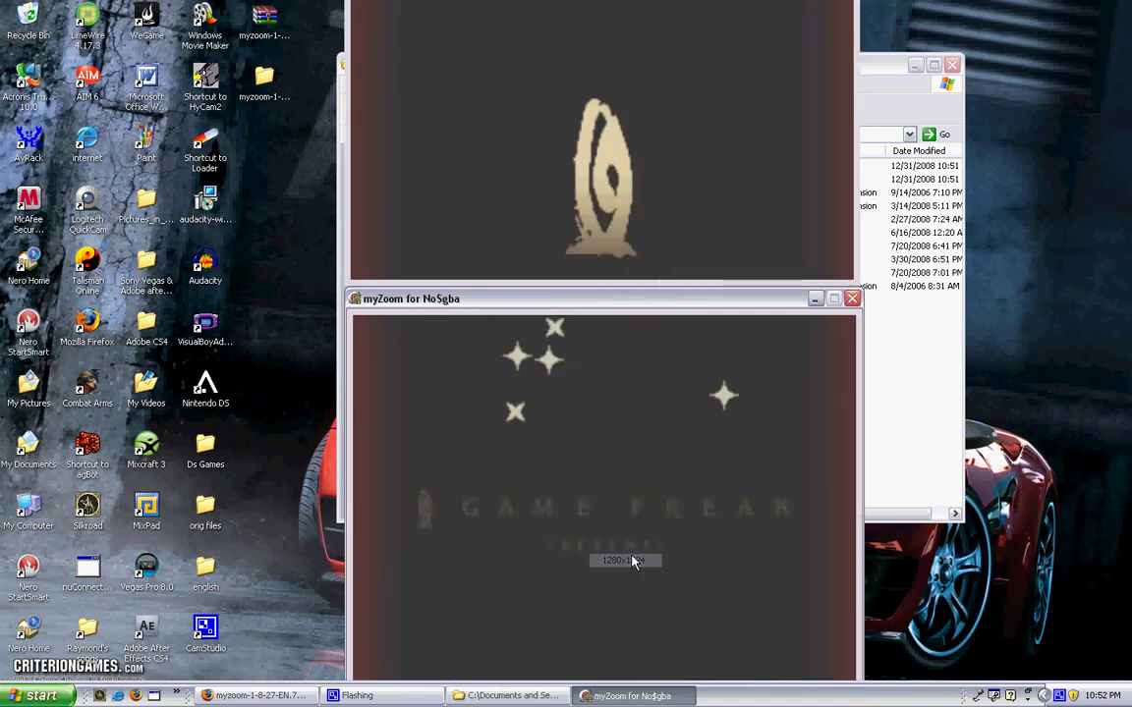
right_click(619, 371)
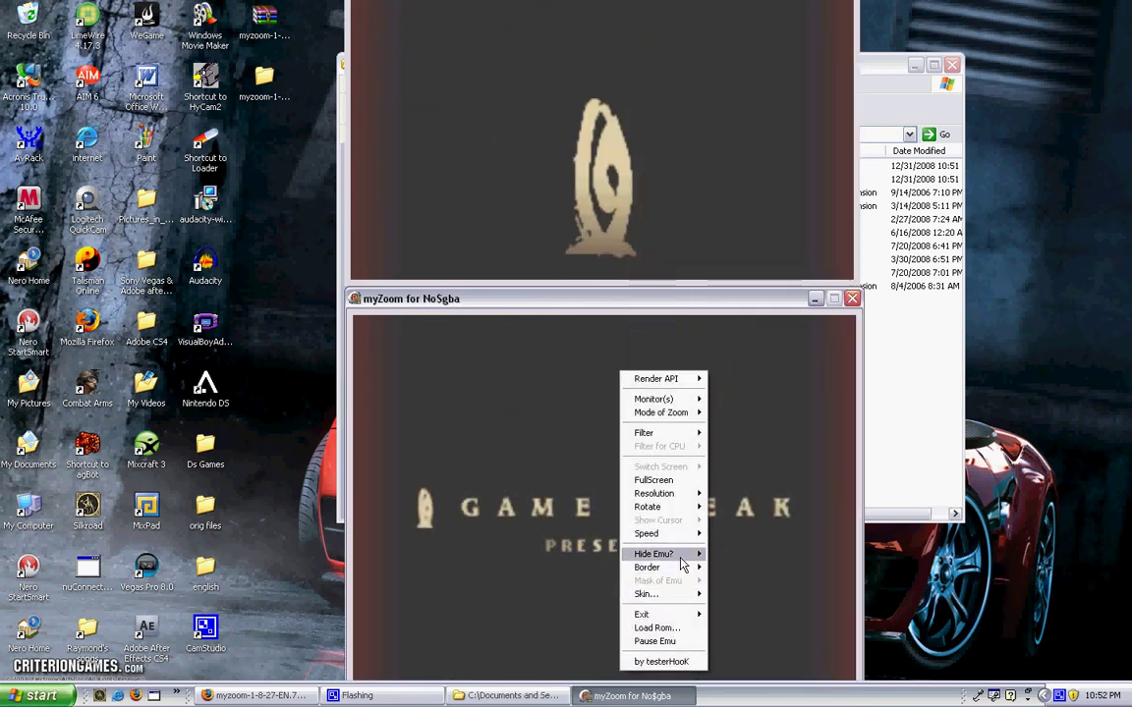
mouse_move(653, 555)
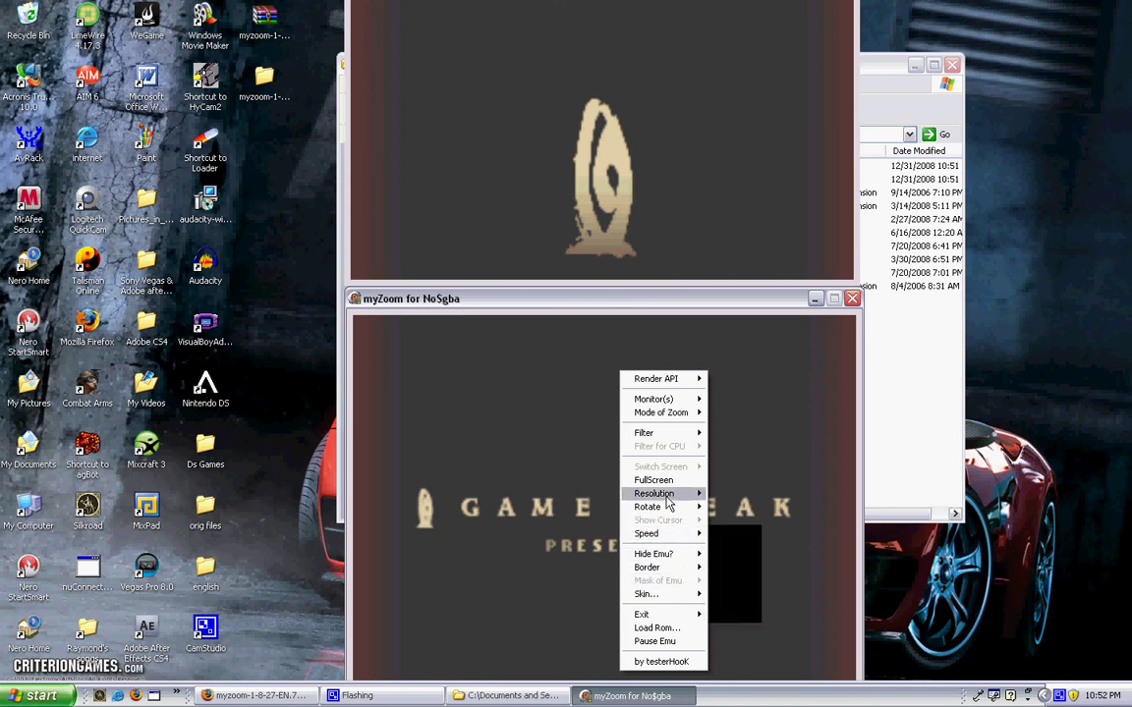
mouse_move(655, 494)
click(759, 523)
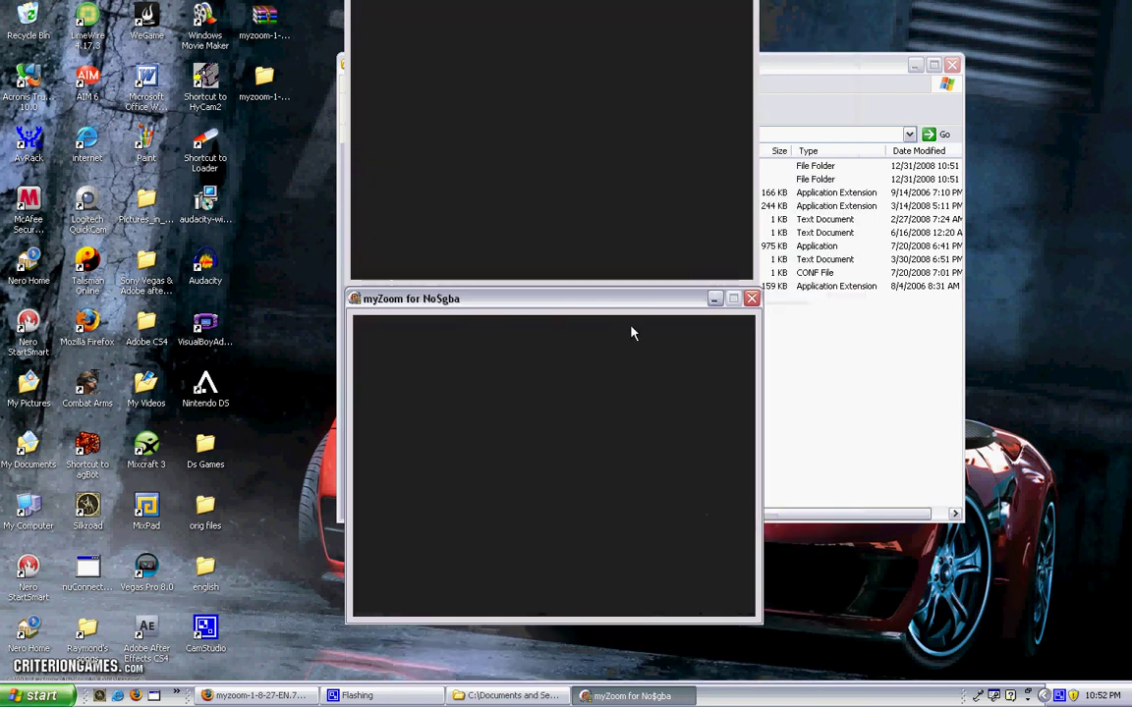
drag(624, 306, 628, 349)
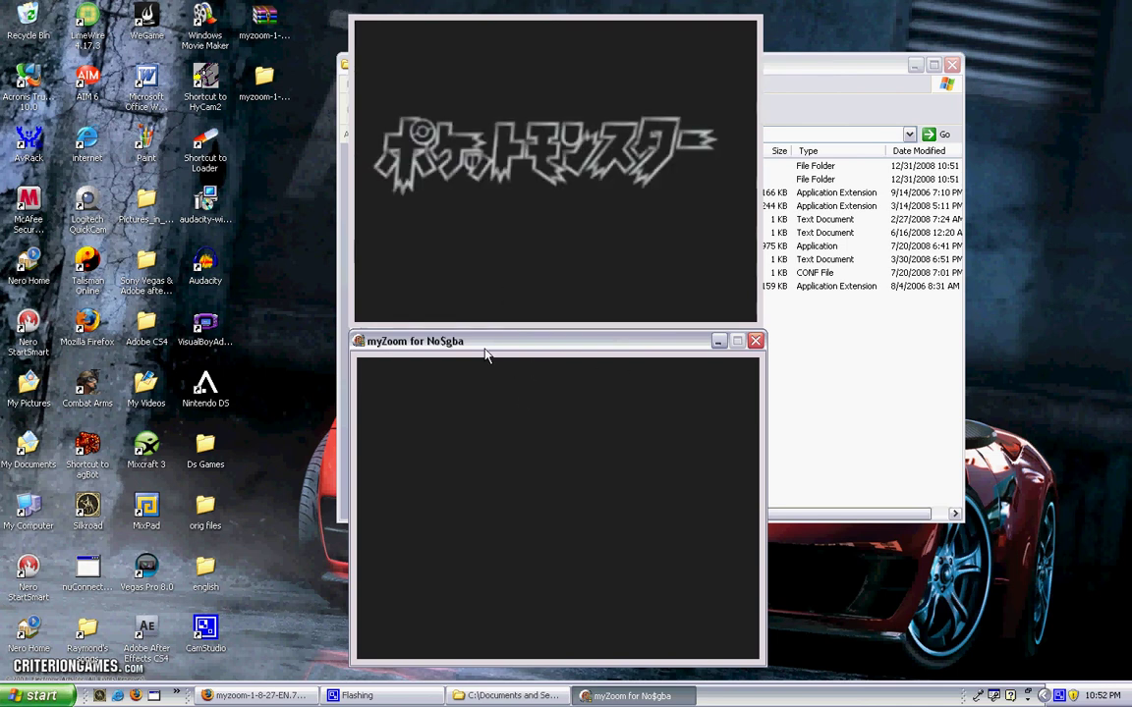
Close the myZoom, No$gba Emulator and myzoom folder windows.
click(755, 341)
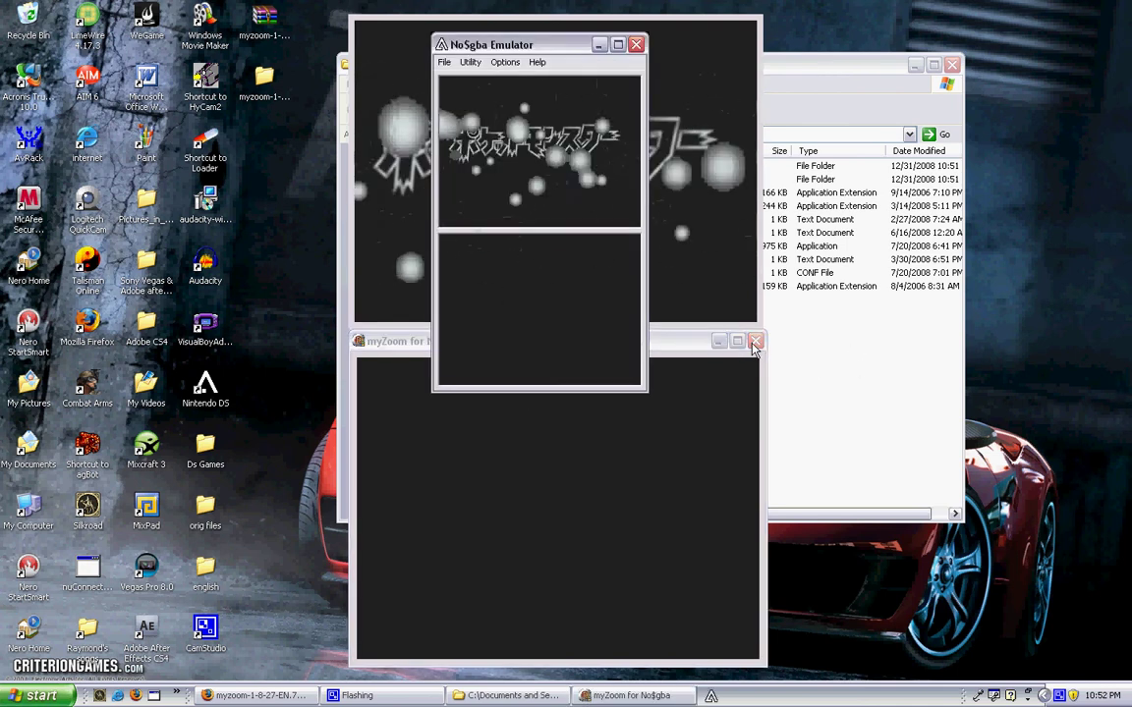
click(636, 44)
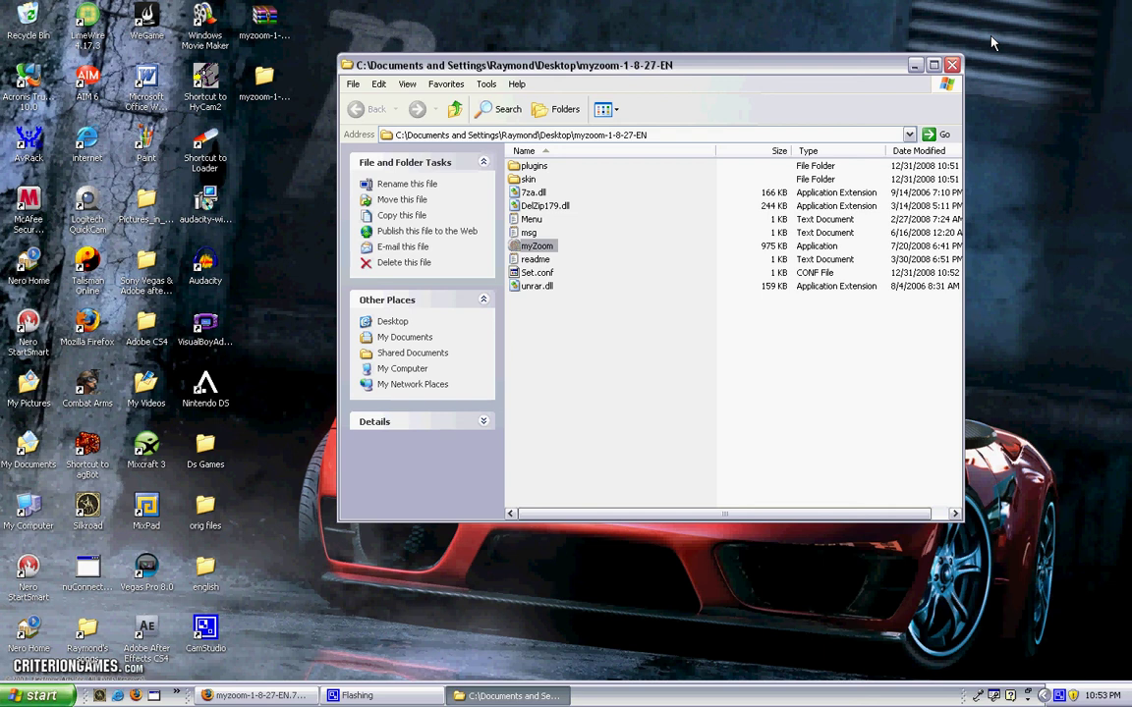
click(952, 65)
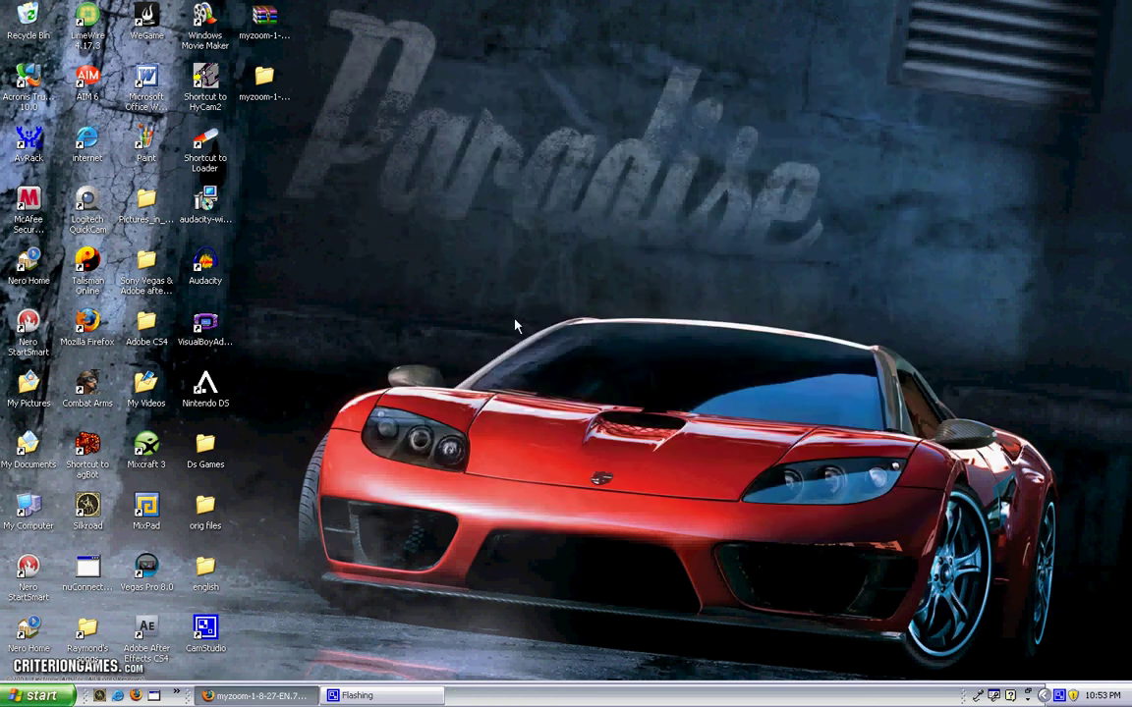